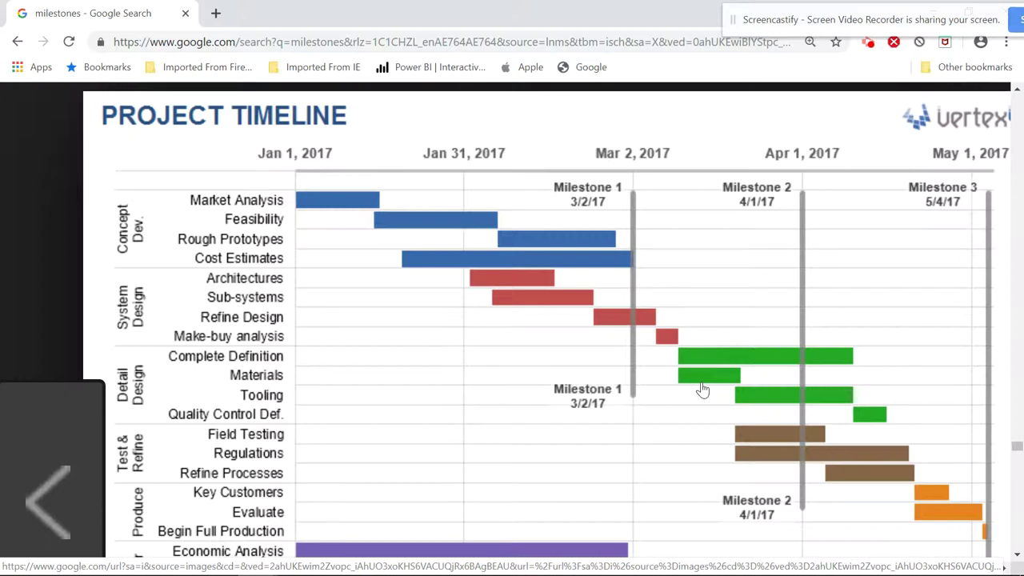
- Bring the Excel workbook forward and go to the Cell color sheet
scroll(437, 293, "down", 1)
scroll(439, 294, "up", 2)
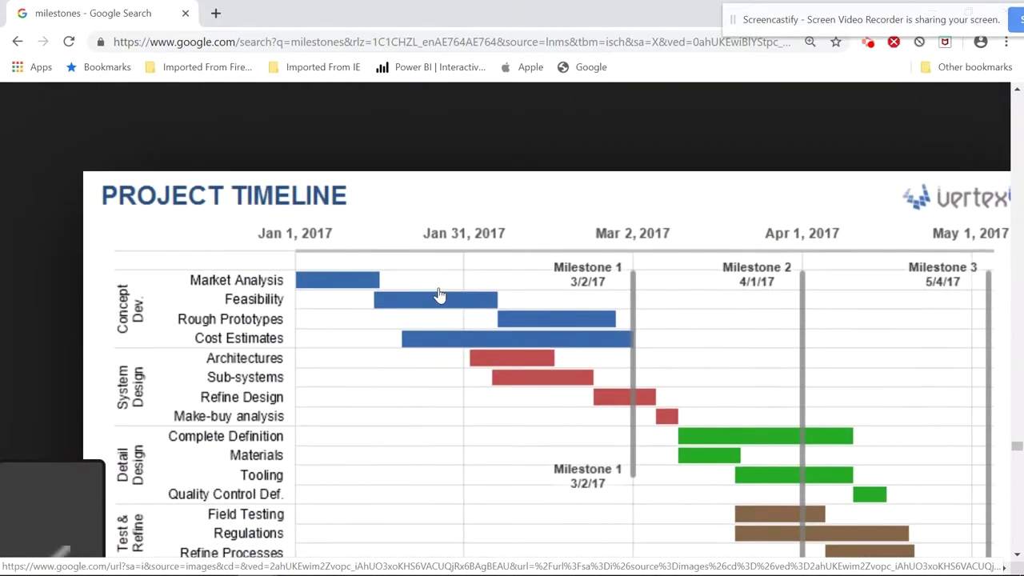
scroll(439, 295, "down", 2)
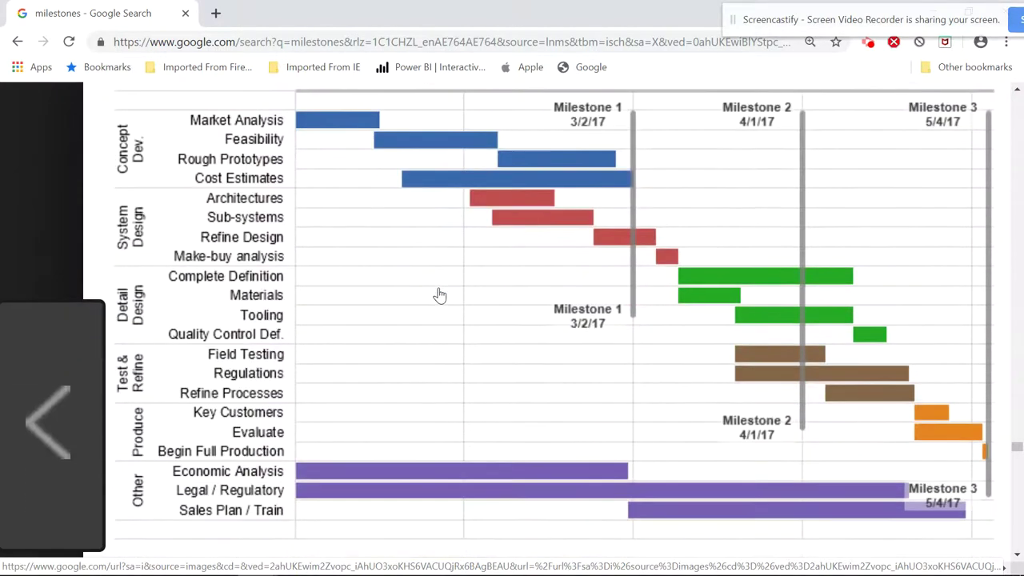
scroll(439, 295, "up", 1)
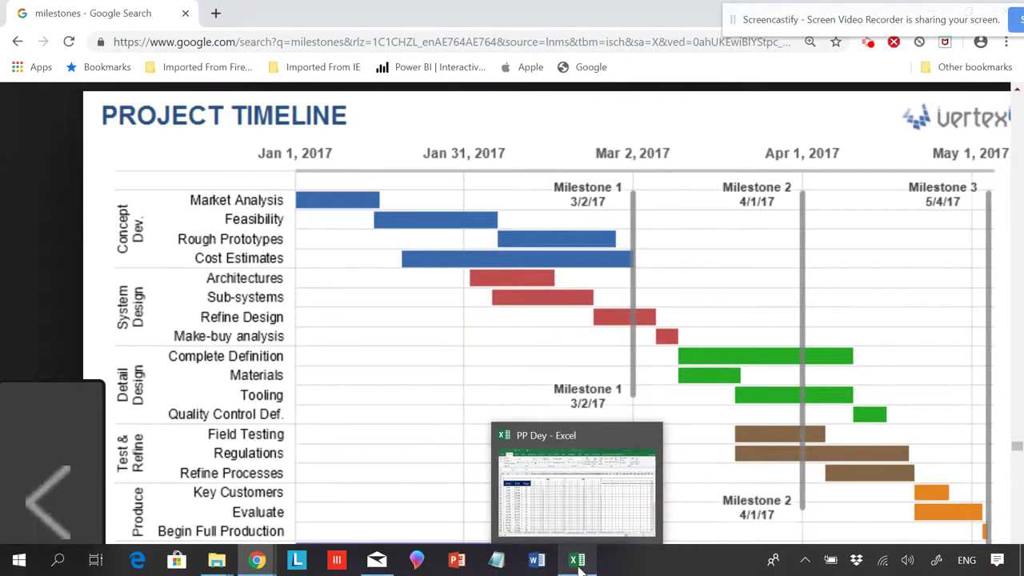
left_click(579, 565)
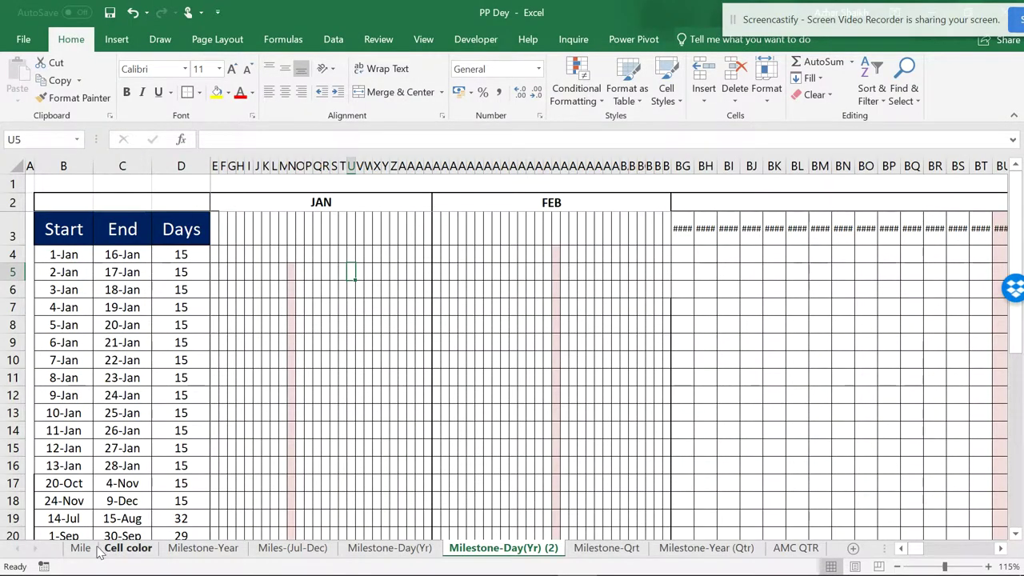
left_click(80, 548)
left_click(127, 548)
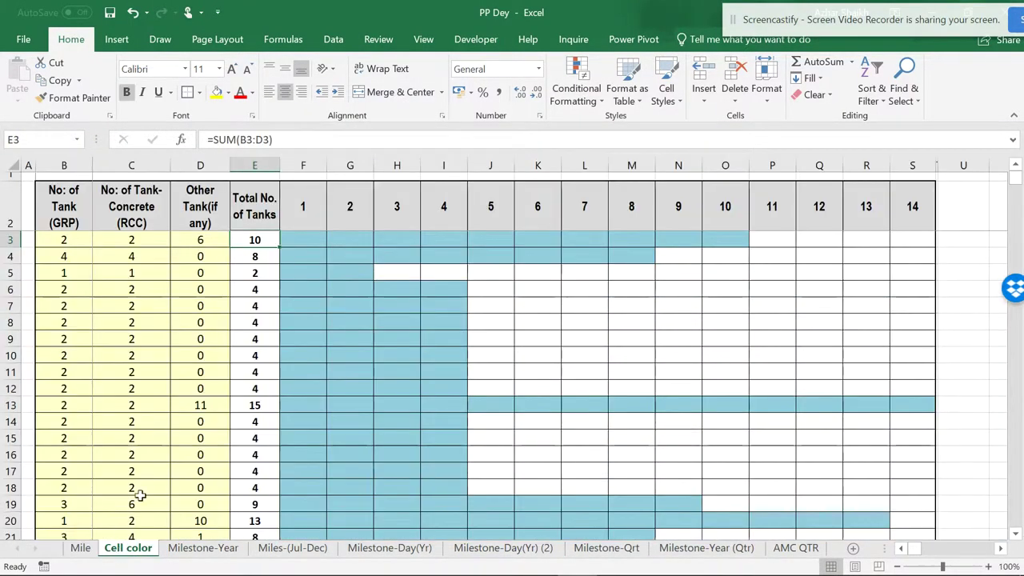
- Change the Other Tank value in D3 to 5 so row 3 totals 9
left_click(205, 238)
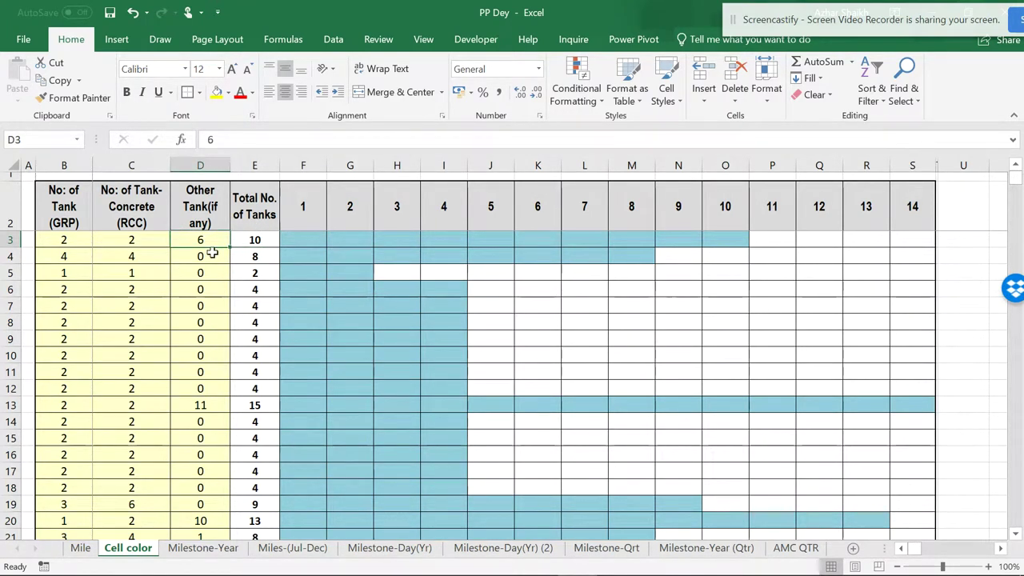
key("Delete")
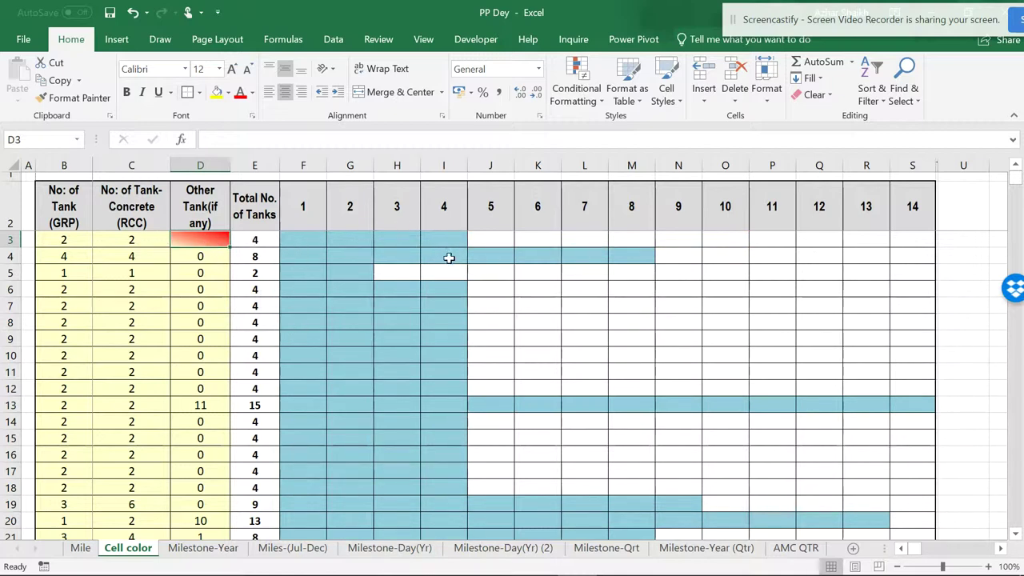
type("0")
left_click(202, 286)
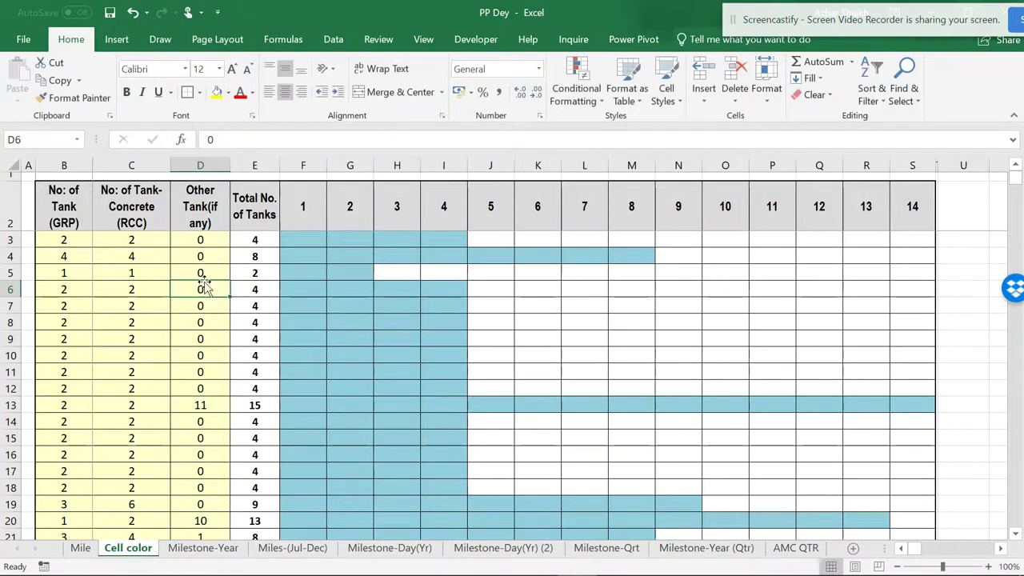
left_click(209, 239)
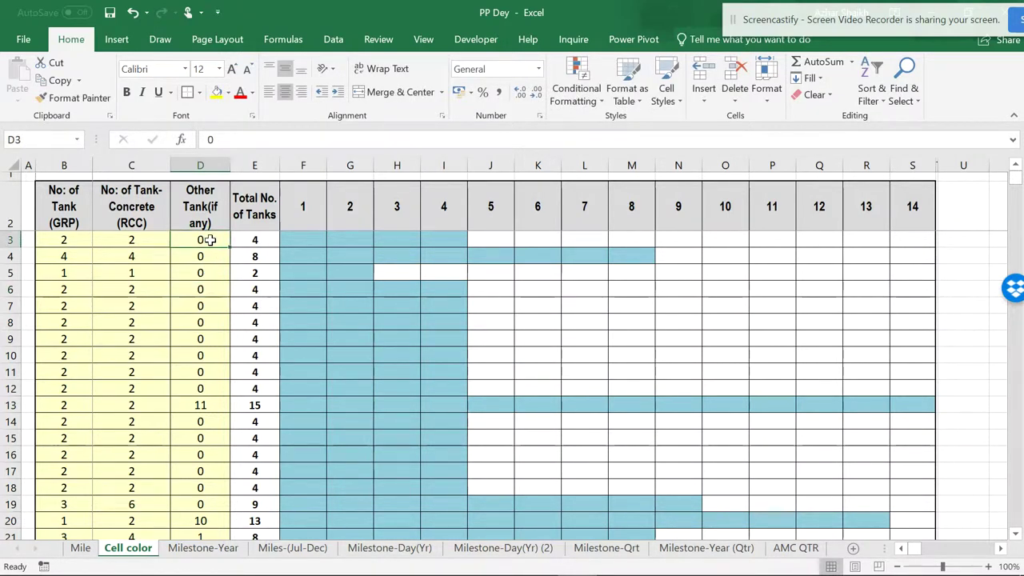
type("5")
left_click(207, 272)
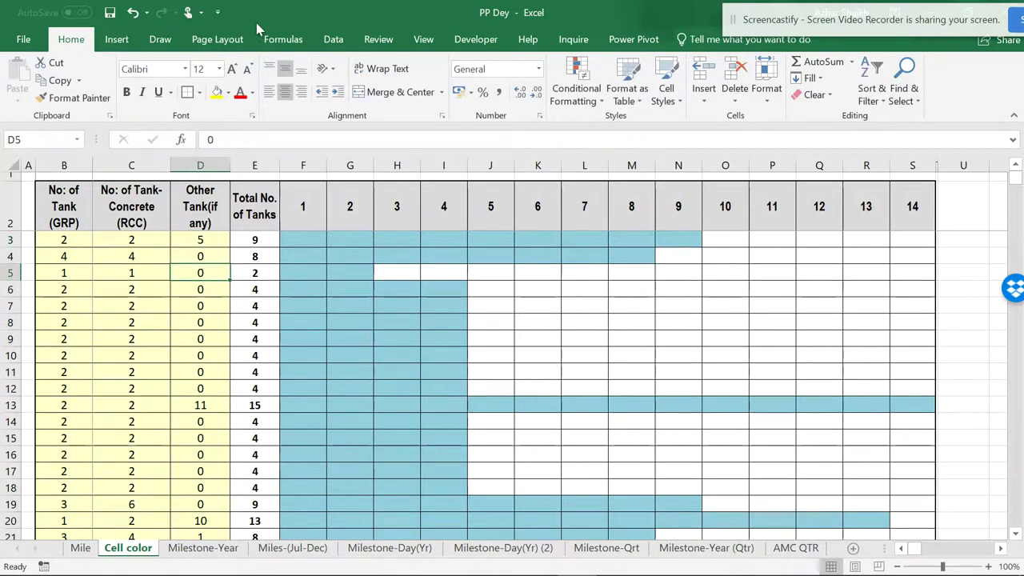
- Review the Milestone-Year sheet's year-bar formula in G4 and the Miles-(Jul-Dec) sheet
left_click(203, 548)
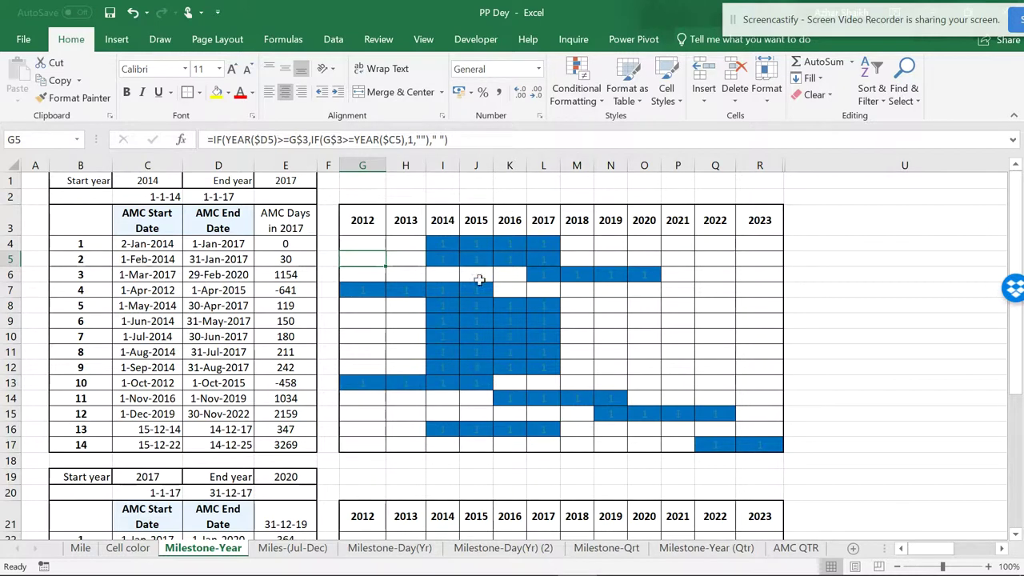
left_click(365, 245)
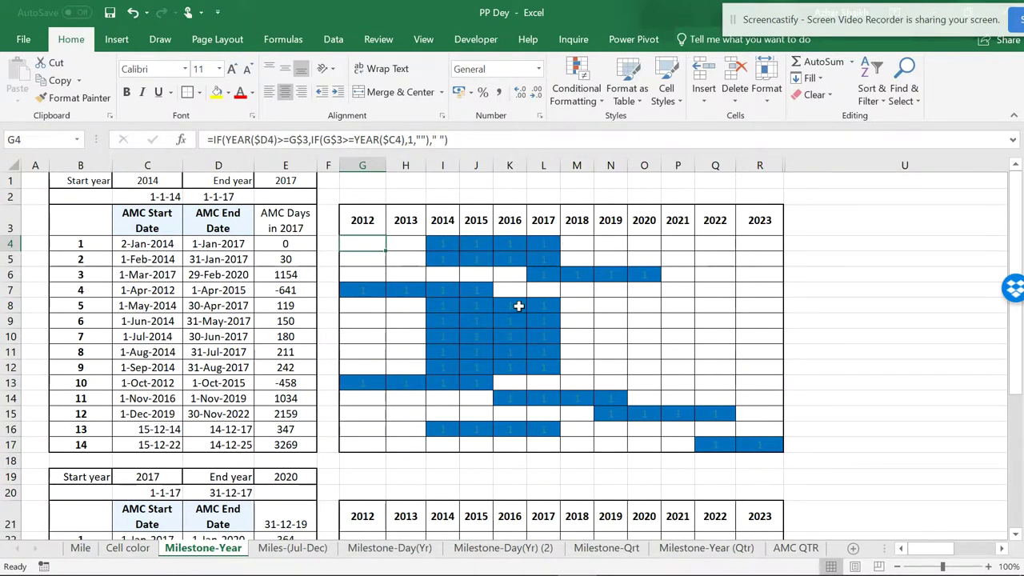
left_click(292, 549)
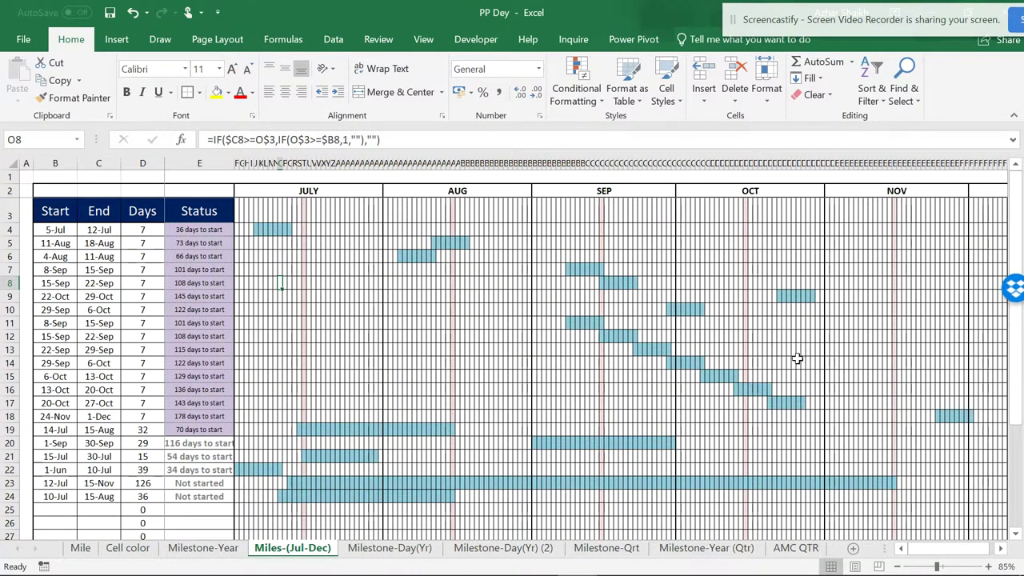
- Collapse and re-expand the Jan–Jun columns on Milestone-Day(Yr), then open Milestone-Day(Yr) (2)
left_click(382, 552)
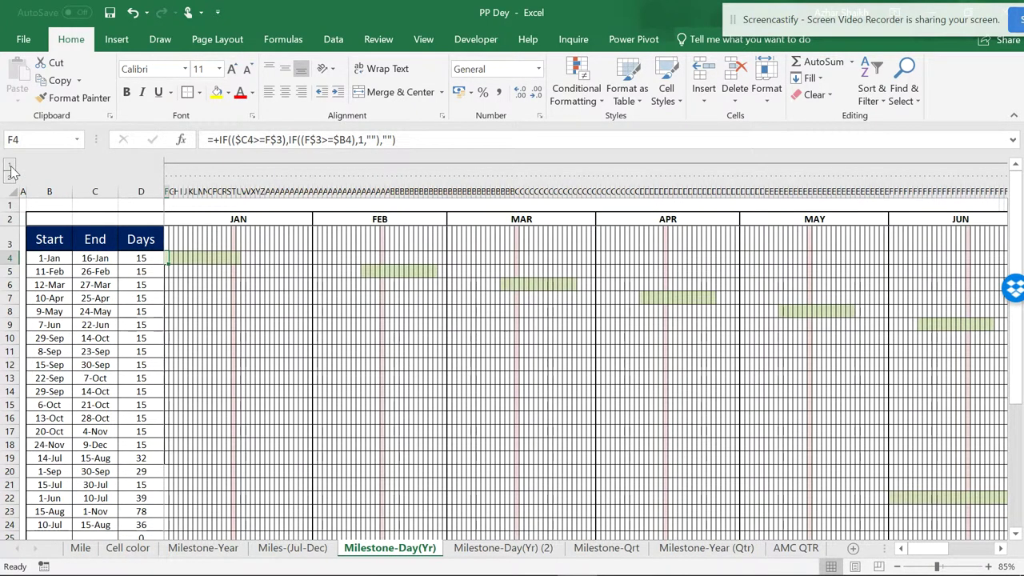
left_click(11, 168)
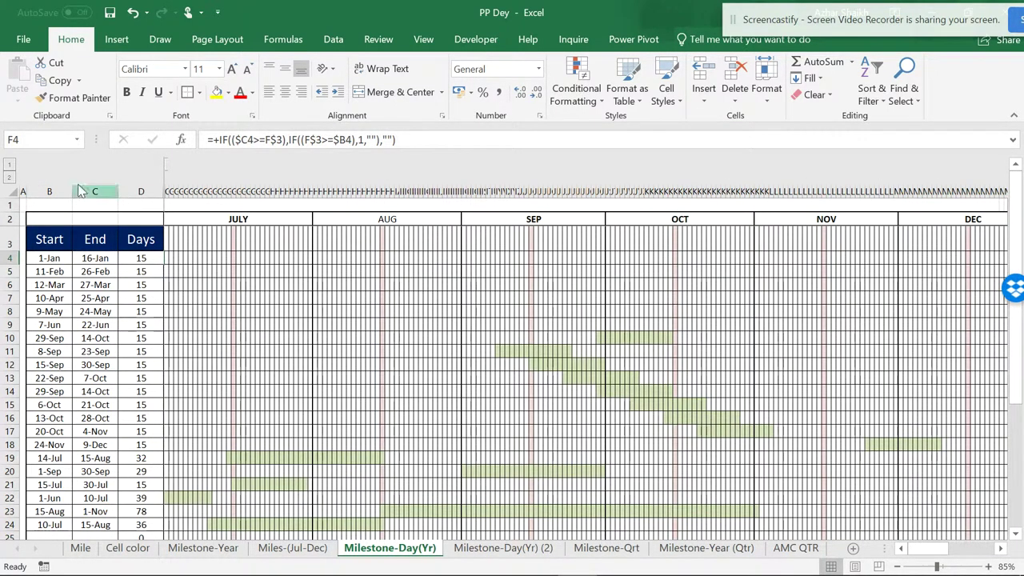
left_click(11, 177)
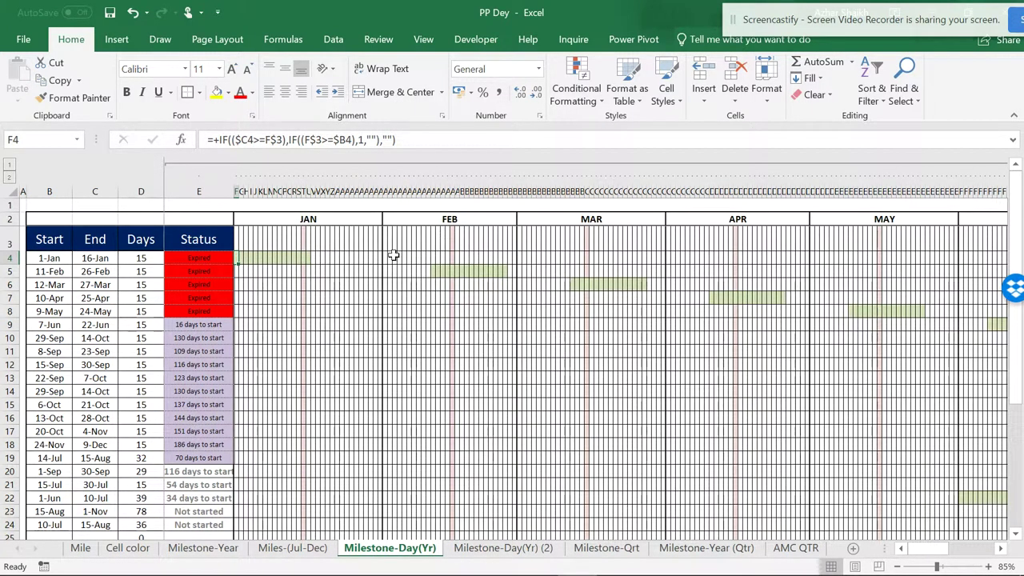
left_click(516, 550)
- Zoom the sheet to 175% to see the JAN day grid starting at E3
left_click(392, 359)
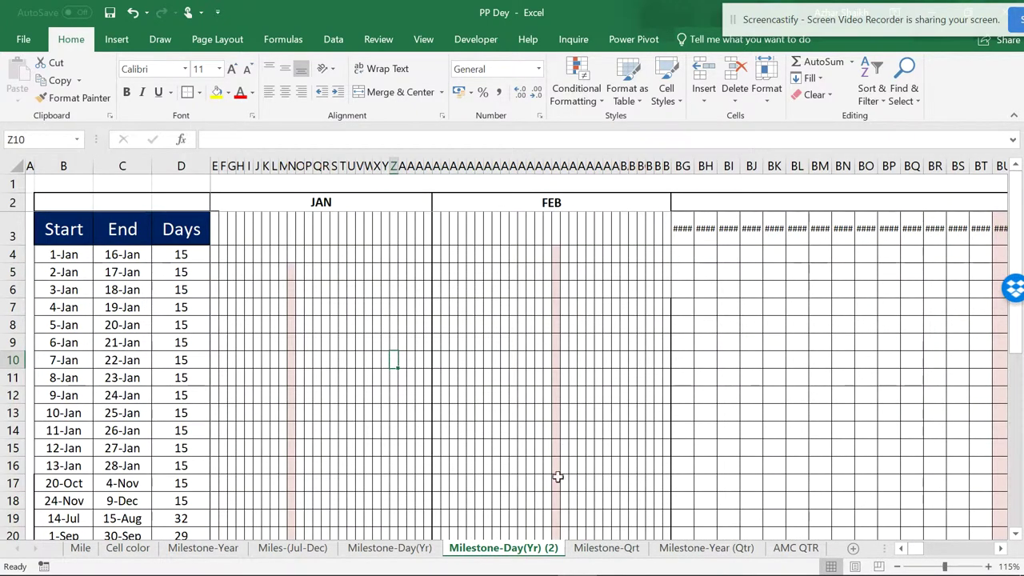
left_click(292, 271)
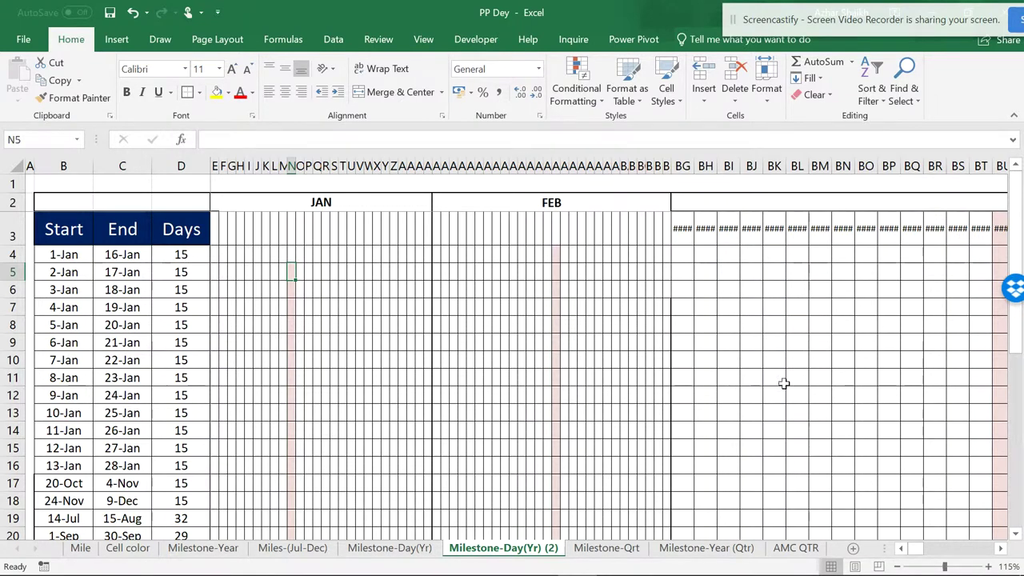
left_click_drag(916, 549, 839, 550)
left_click(215, 230)
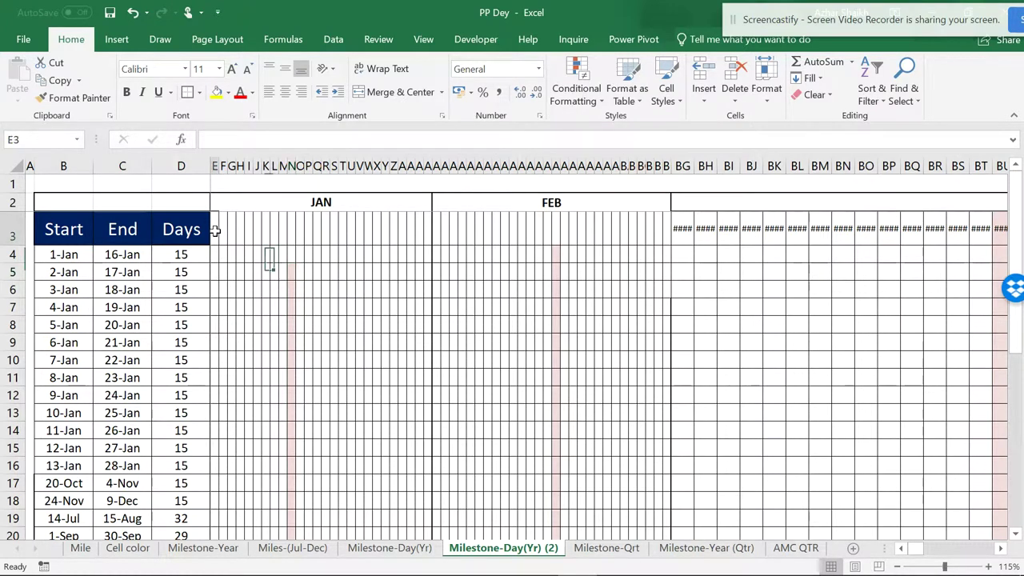
scroll(278, 278, "up", 3, "ctrl")
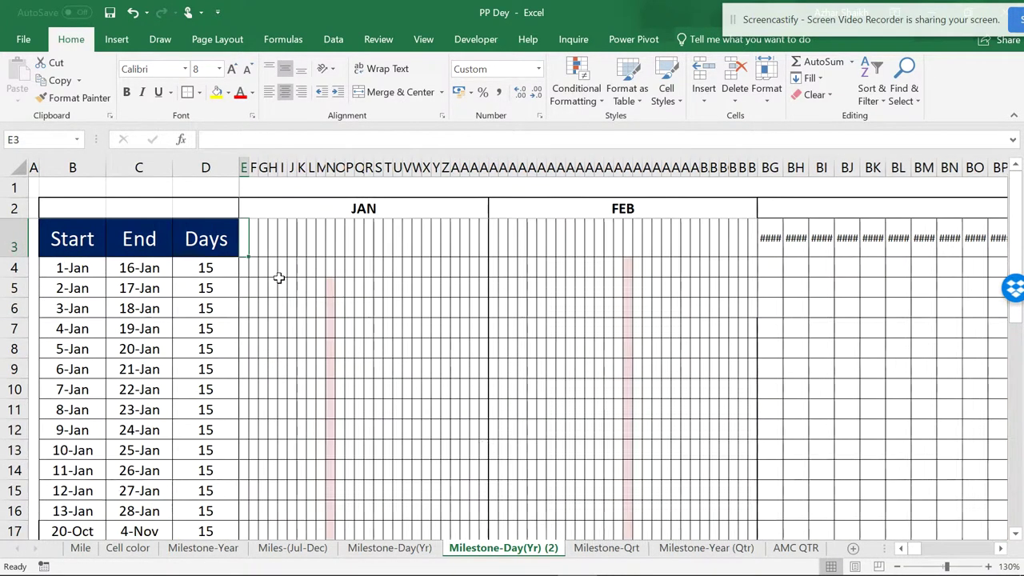
scroll(278, 277, "up", 1, "ctrl")
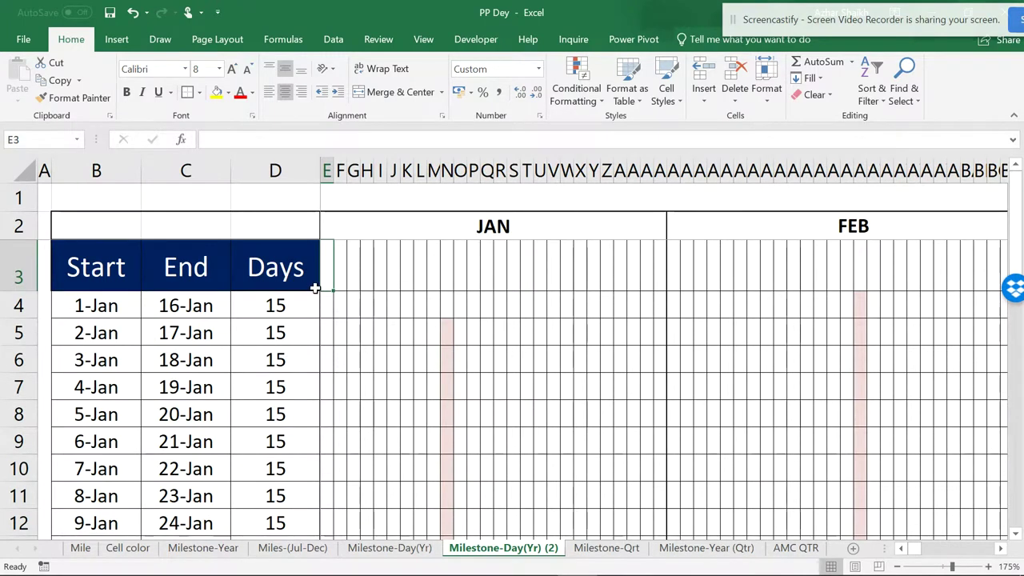
- Widen the day columns from E onward to 4.09 (52 pixels), with E–K widest
left_click_drag(328, 170, 697, 169)
left_click(326, 169)
left_click(660, 171, "shift")
left_click(335, 265)
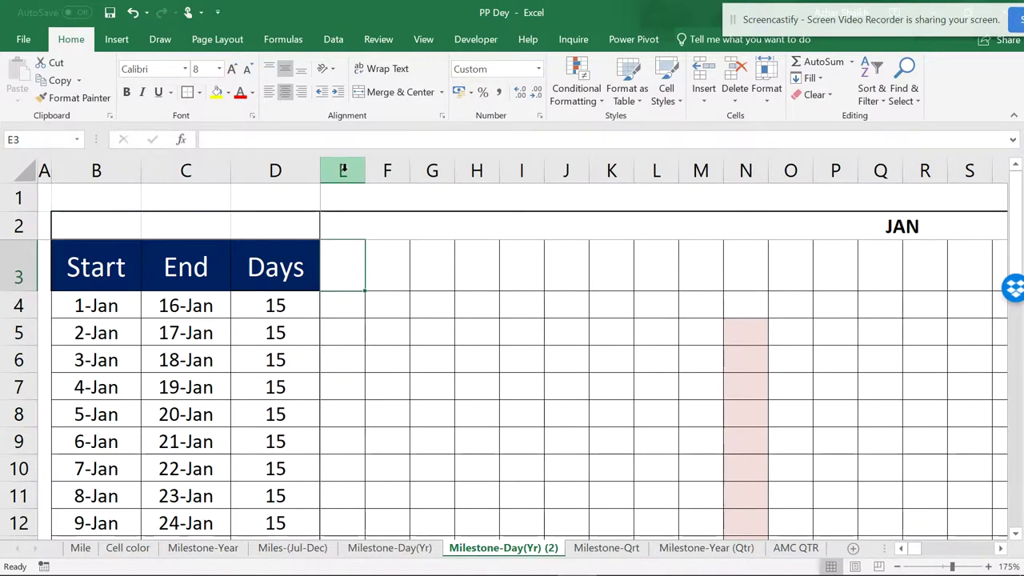
left_click_drag(343, 170, 585, 171)
scroll(330, 272, "down", 1)
scroll(330, 272, "up", 1)
- Insert a Curved Arrow Connector starting from the End dates in column C
left_click(344, 304)
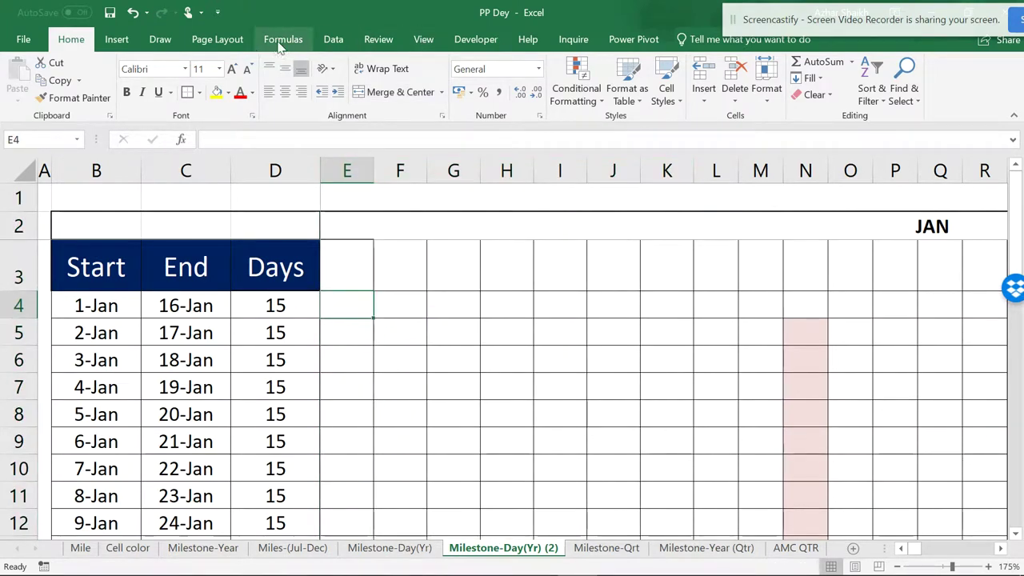
left_click(116, 39)
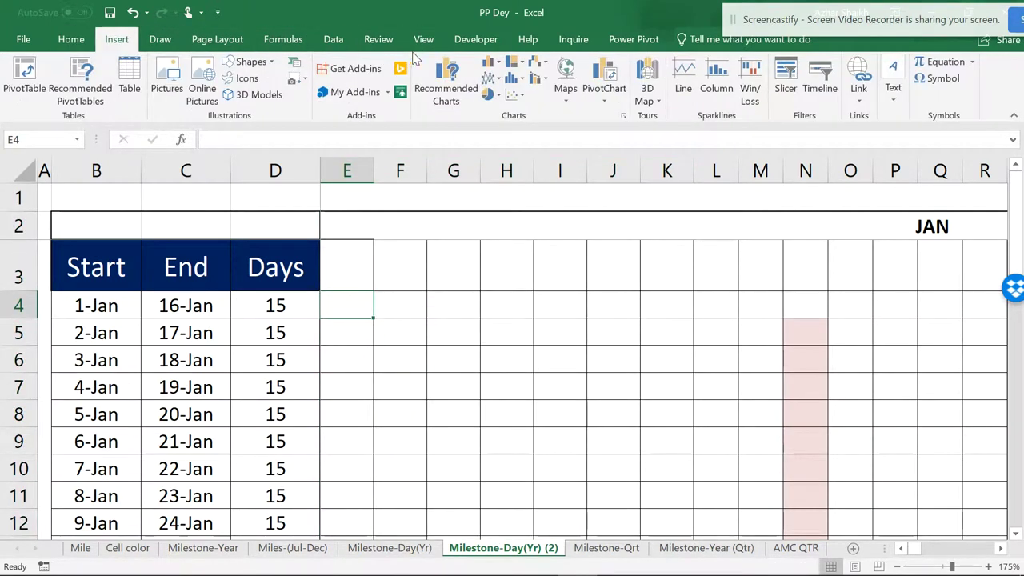
left_click(270, 62)
left_click(358, 177)
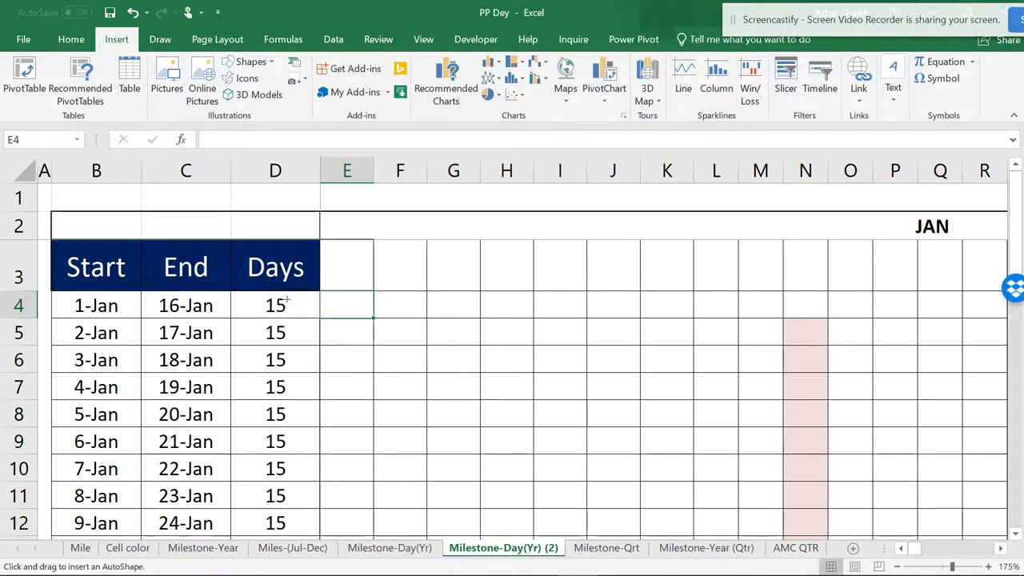
left_click(201, 305)
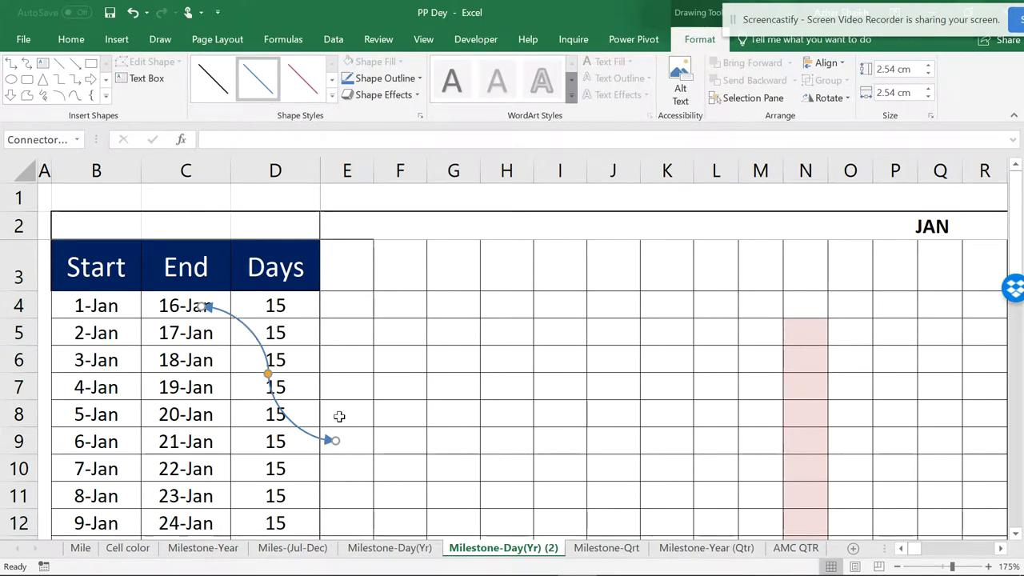
- Reshape and reposition the curved arrow so it runs from 16-Jan up to E3
left_click_drag(336, 442, 326, 313)
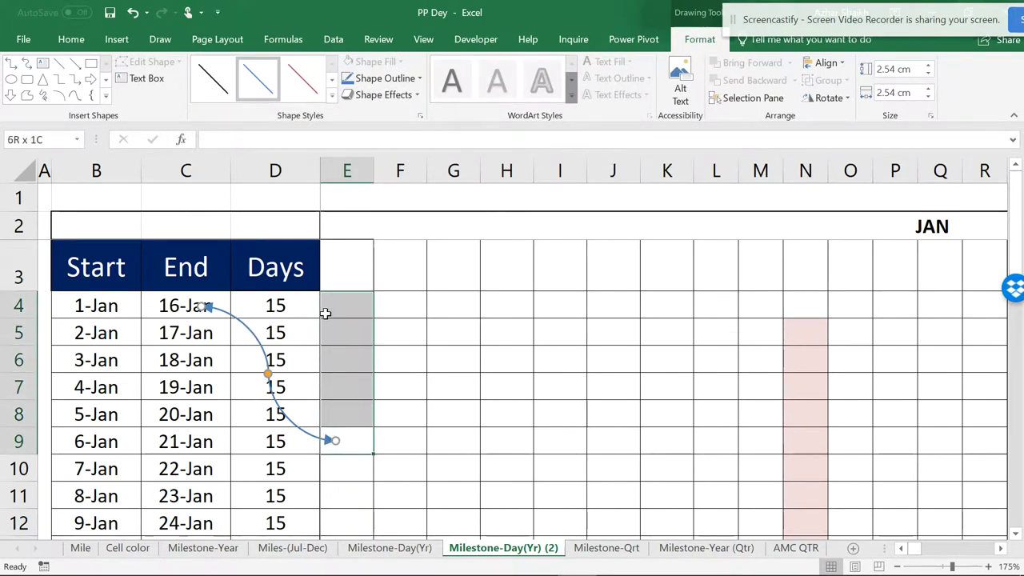
left_click(327, 443)
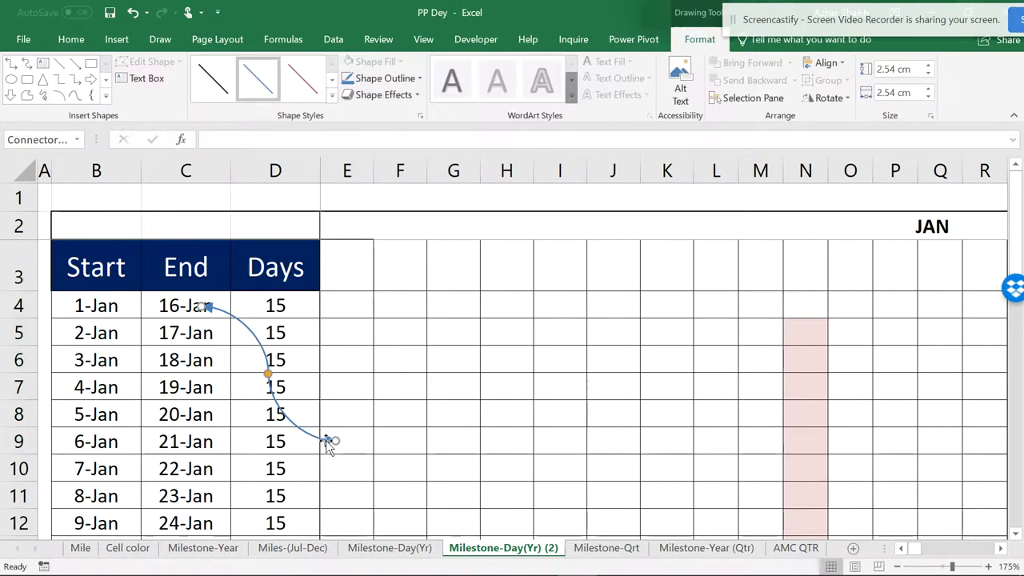
mouse_move(327, 443)
left_mouse_down()
mouse_move(320, 356)
mouse_move(331, 395)
mouse_move(304, 425)
mouse_move(312, 429)
left_mouse_up()
left_click_drag(245, 361, 355, 195)
left_click_drag(355, 359, 224, 361)
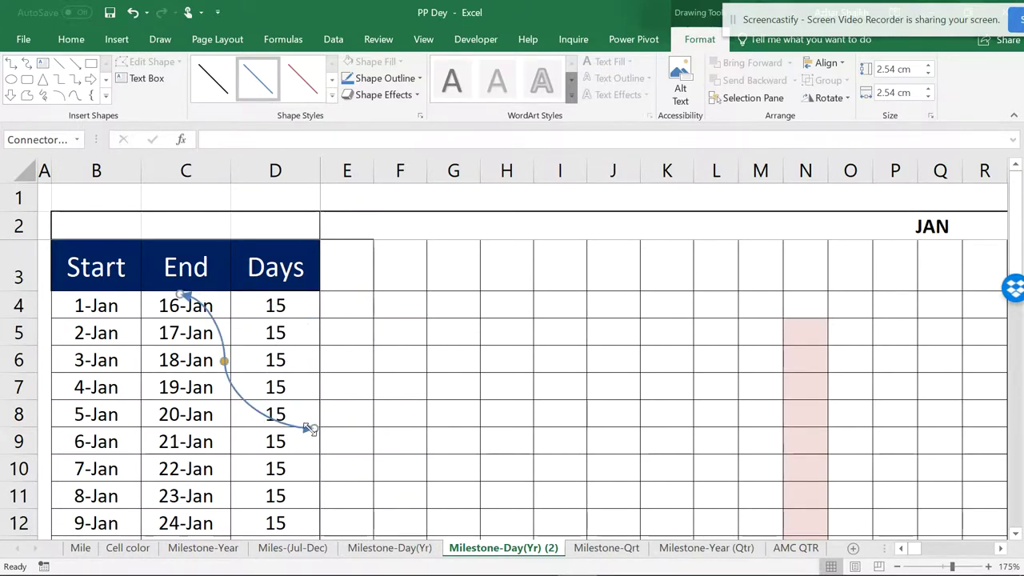
left_click_drag(306, 427, 331, 260)
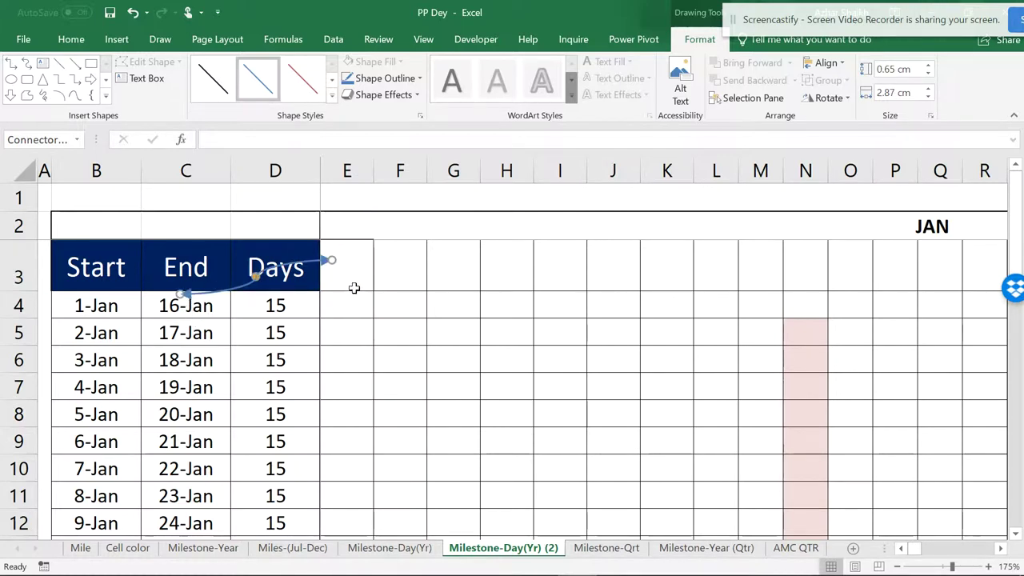
left_click(351, 278)
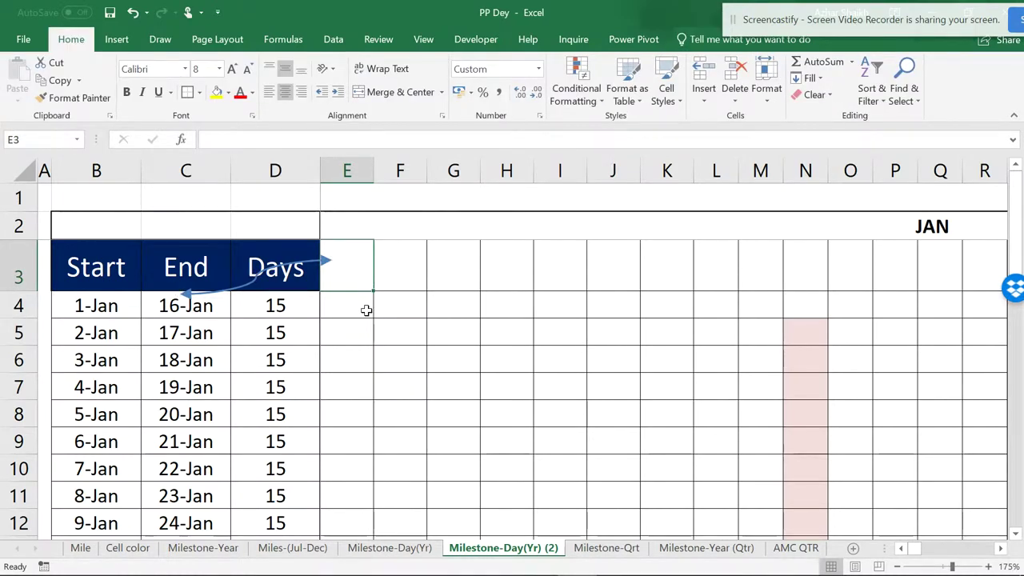
- Enter 1-1 in E3, format it as d-mmm, and fill daily dates along row 3 into February
type("1-1")
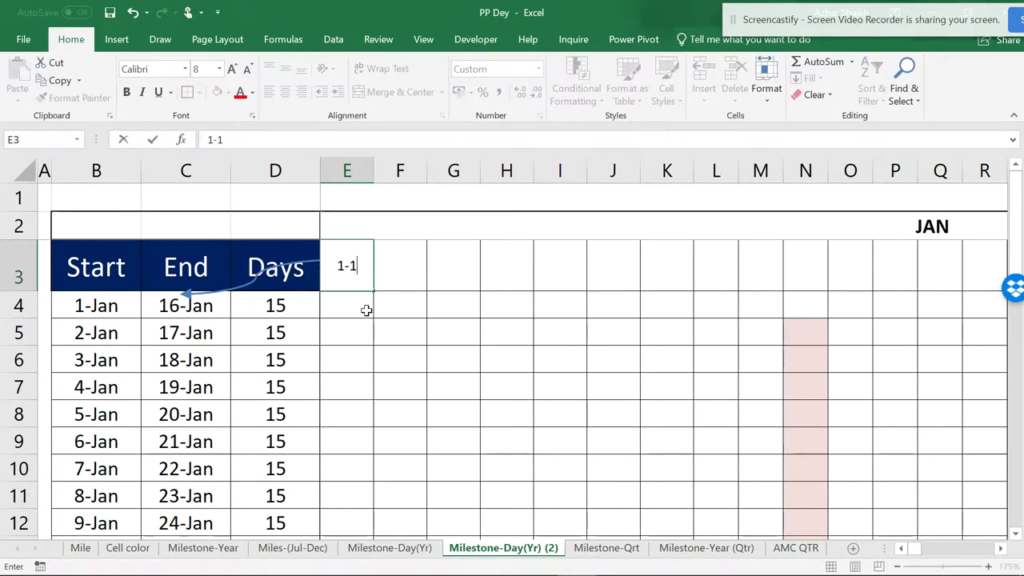
key("Tab")
left_click(356, 288)
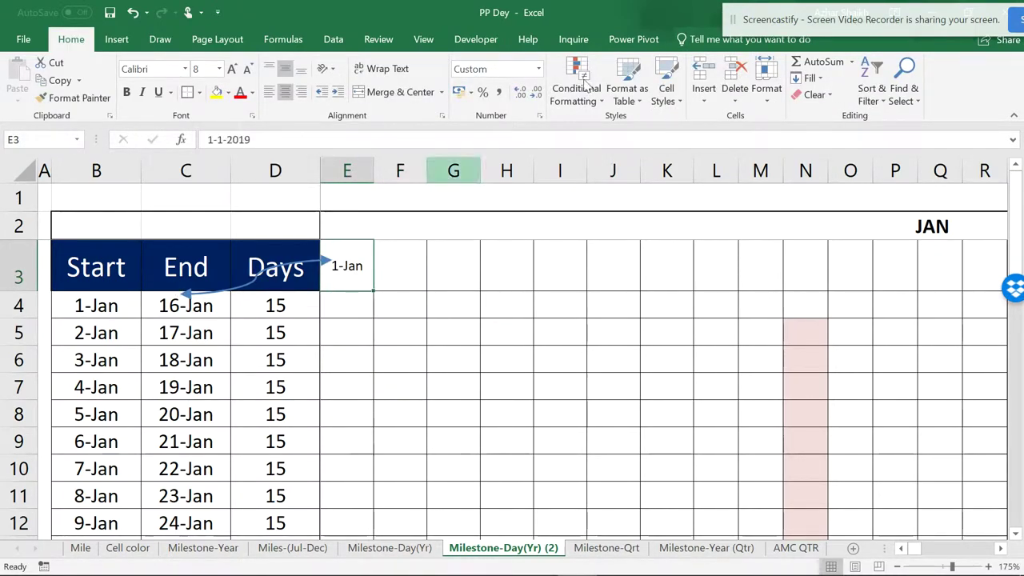
left_click(540, 117)
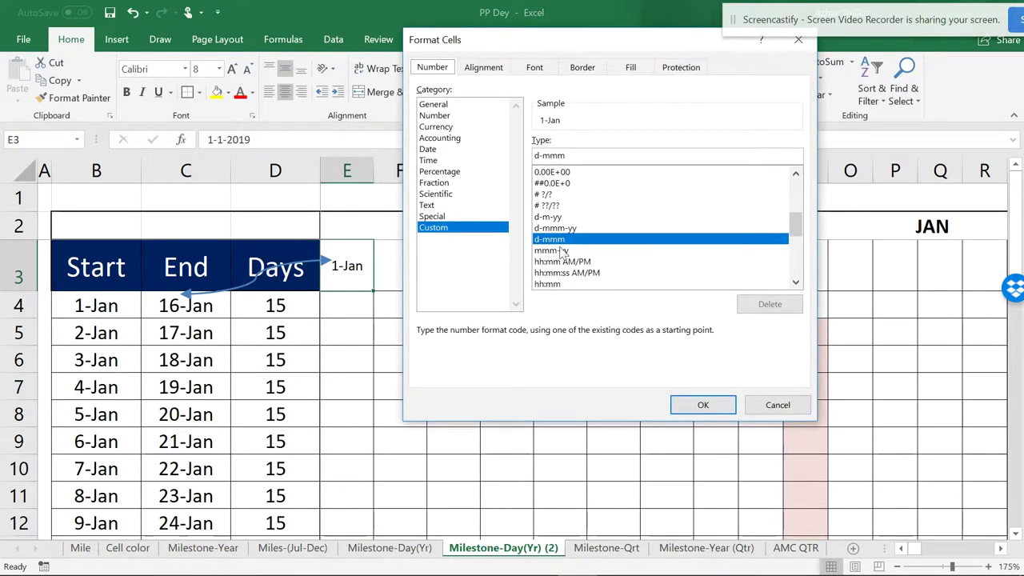
left_click(685, 407)
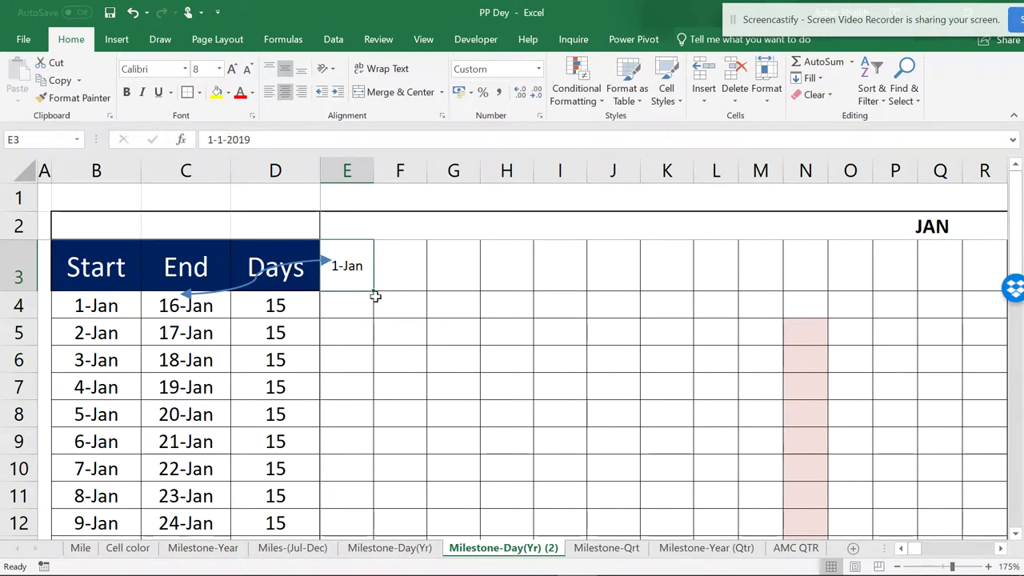
left_click_drag(375, 291, 636, 291)
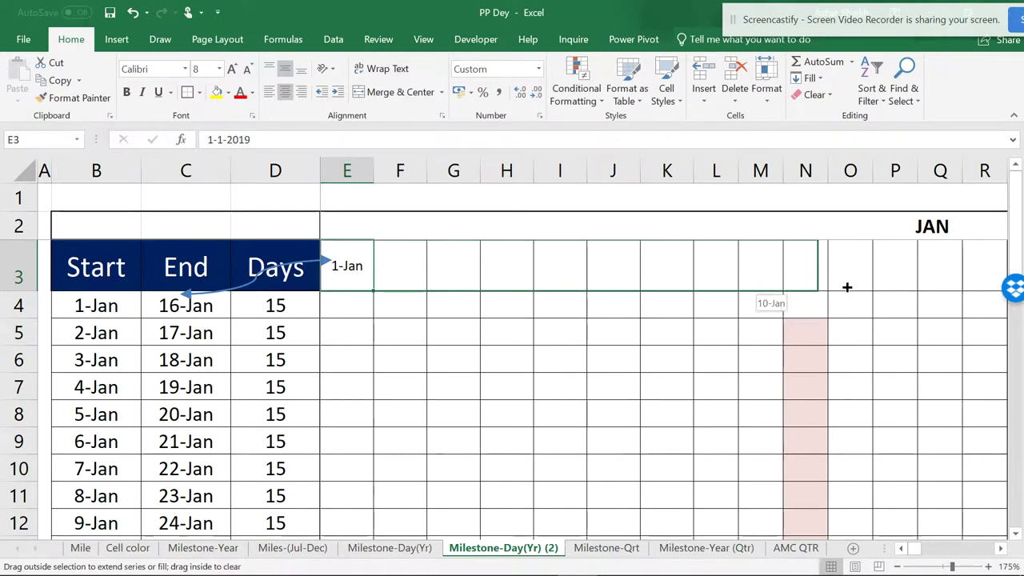
left_click_drag(864, 286, 693, 281)
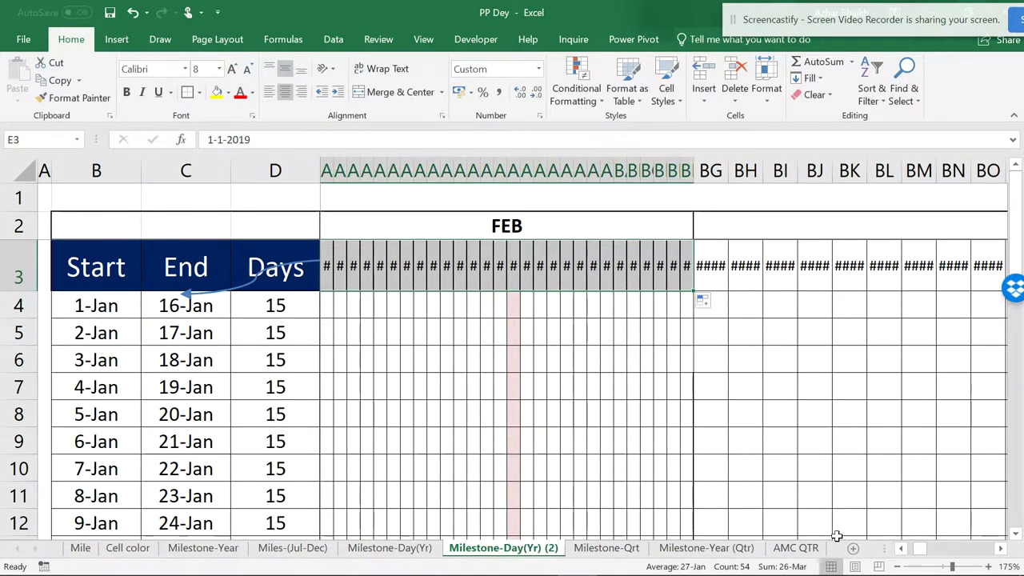
- Select E4 and begin an =IF( formula there
left_click(686, 271)
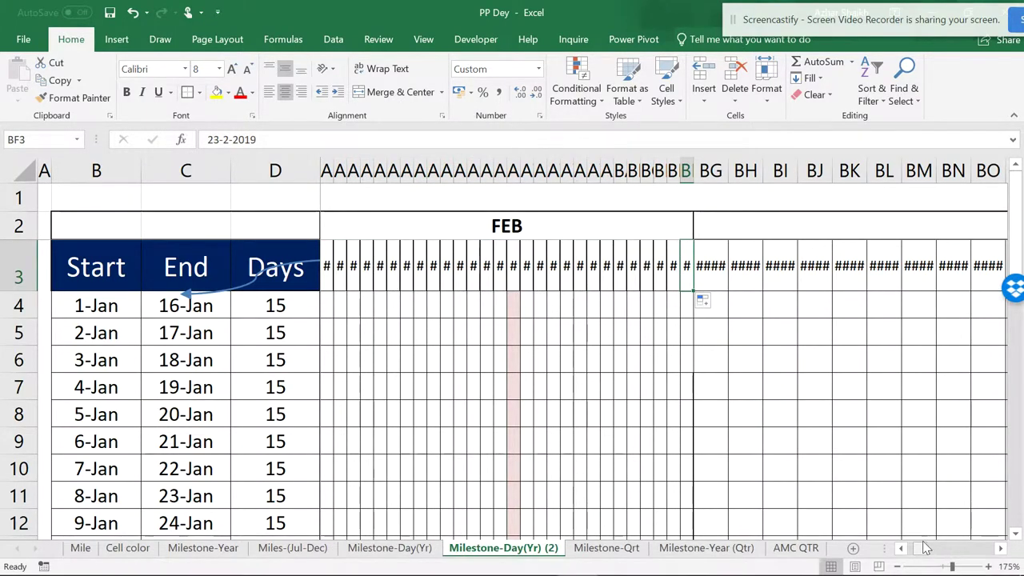
left_click_drag(921, 549, 912, 549)
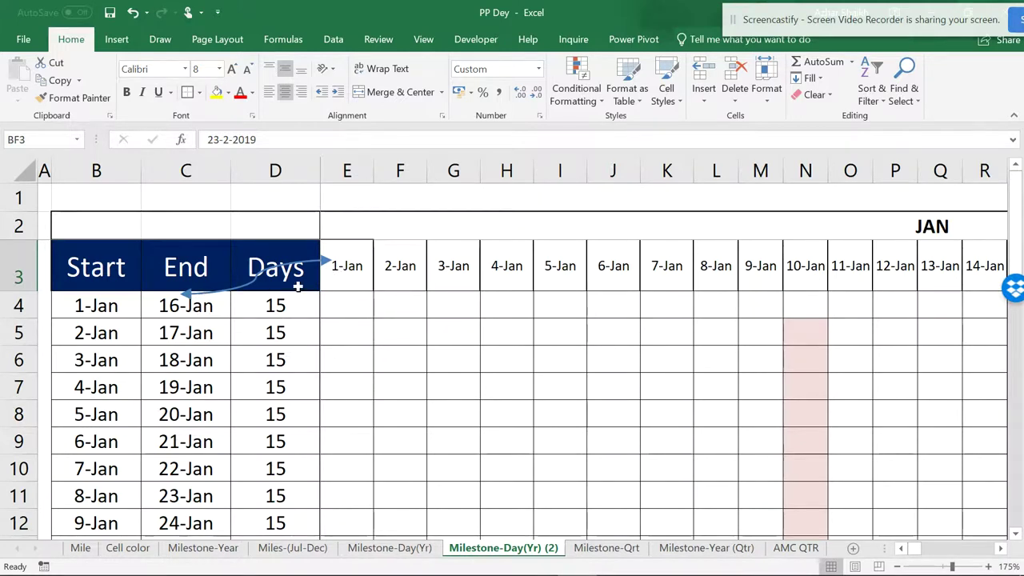
left_click(257, 290)
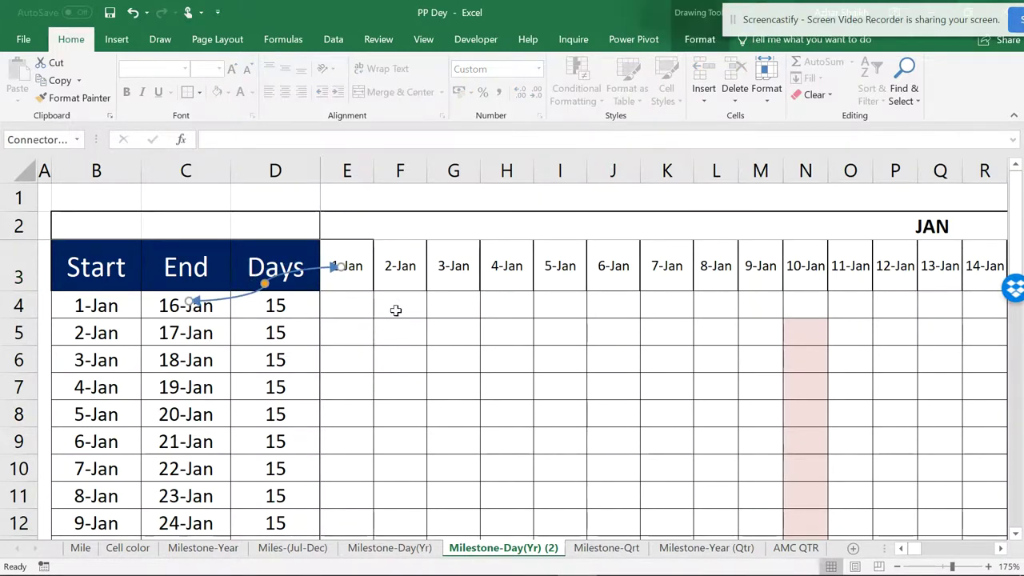
left_click(344, 300)
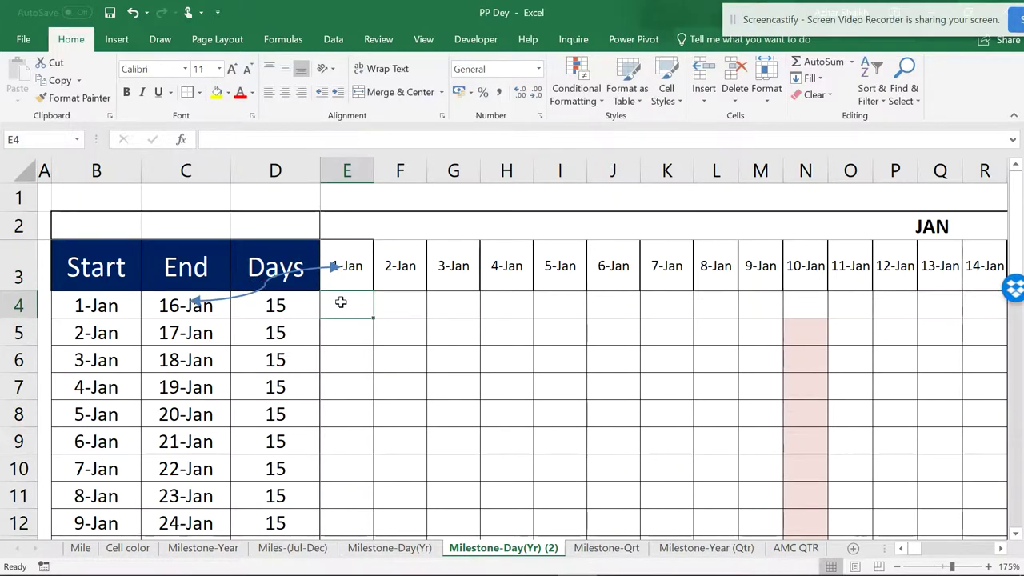
type("=")
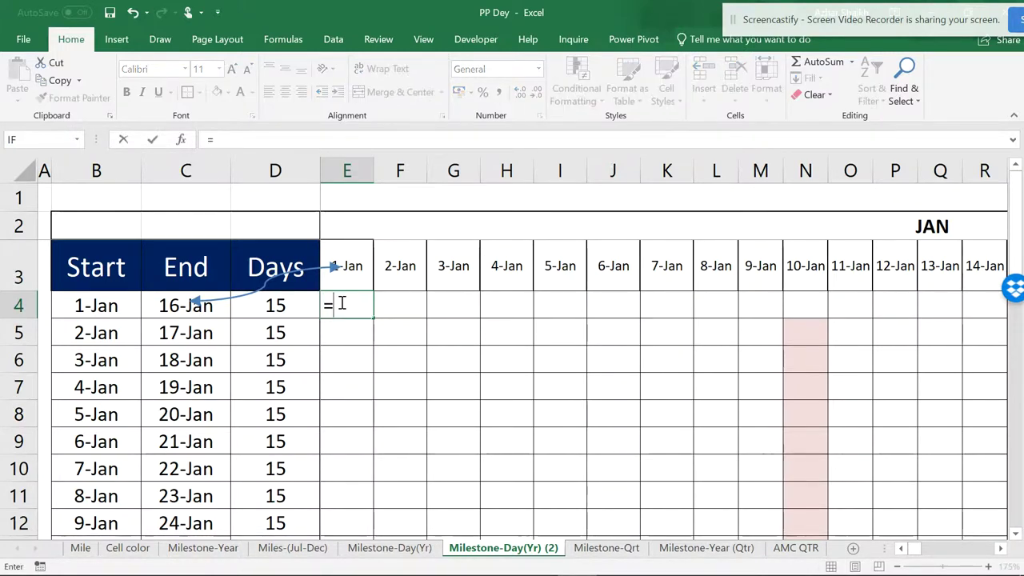
type("IF")
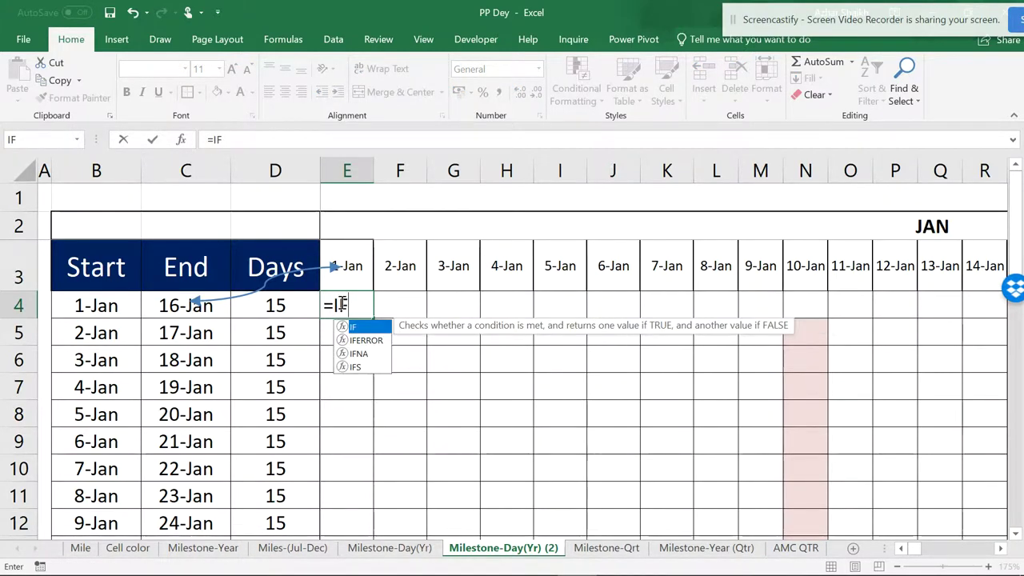
type("(")
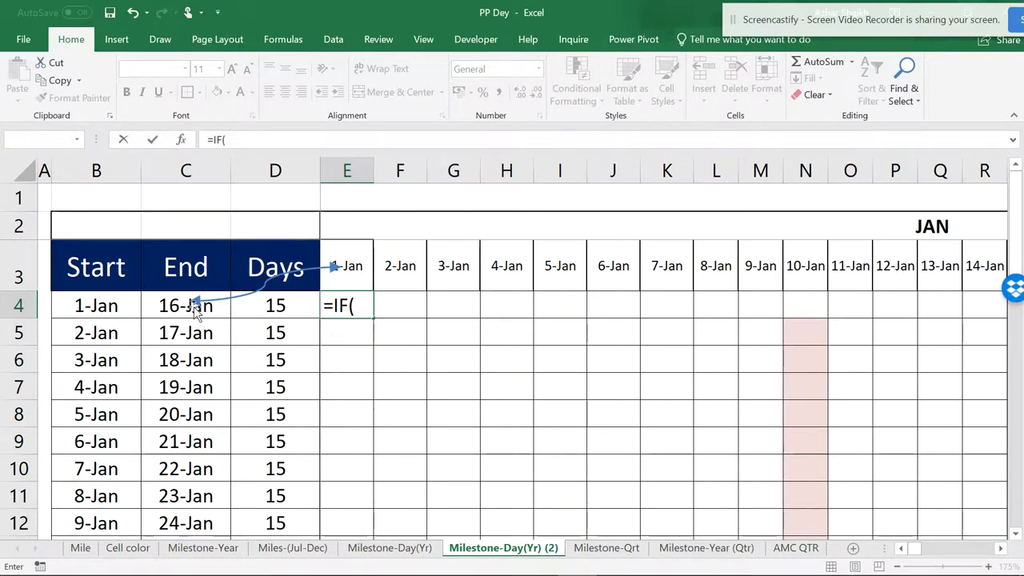
key("Return")
- Add the C4>=E3 condition to E4's IF formula, dismissing Excel's formula warnings
left_click(515, 339)
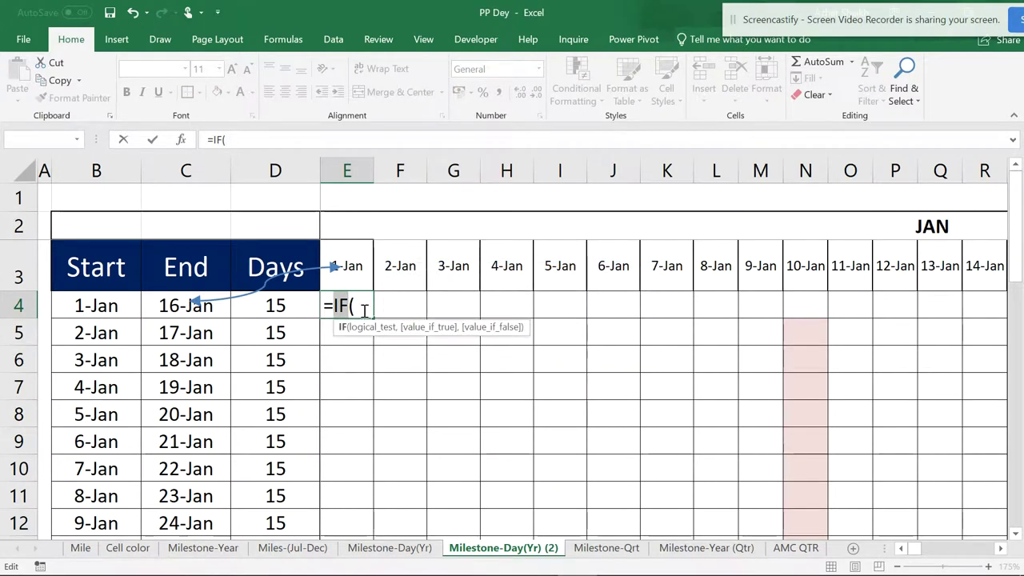
left_click(214, 305)
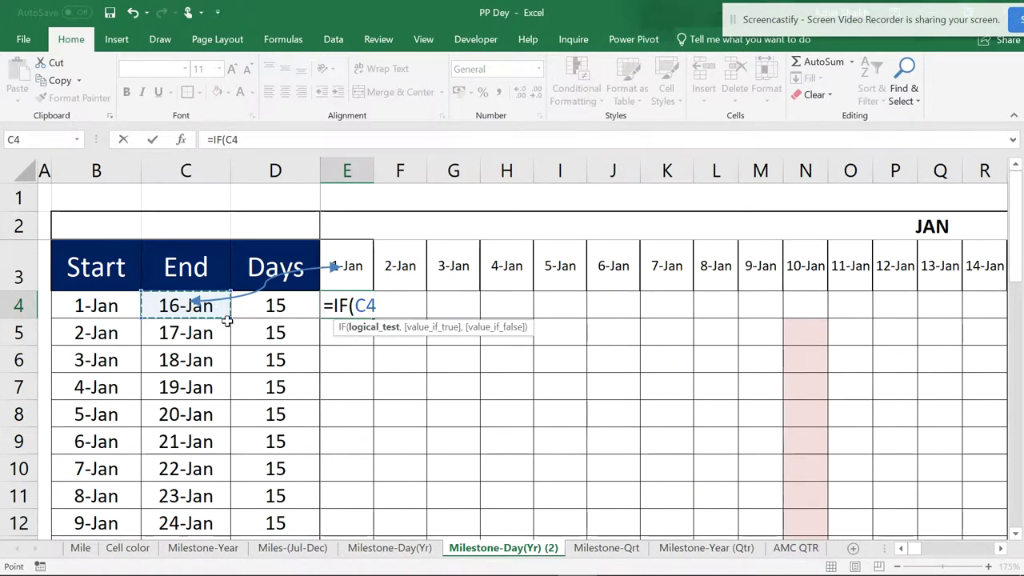
type(">")
key("Return")
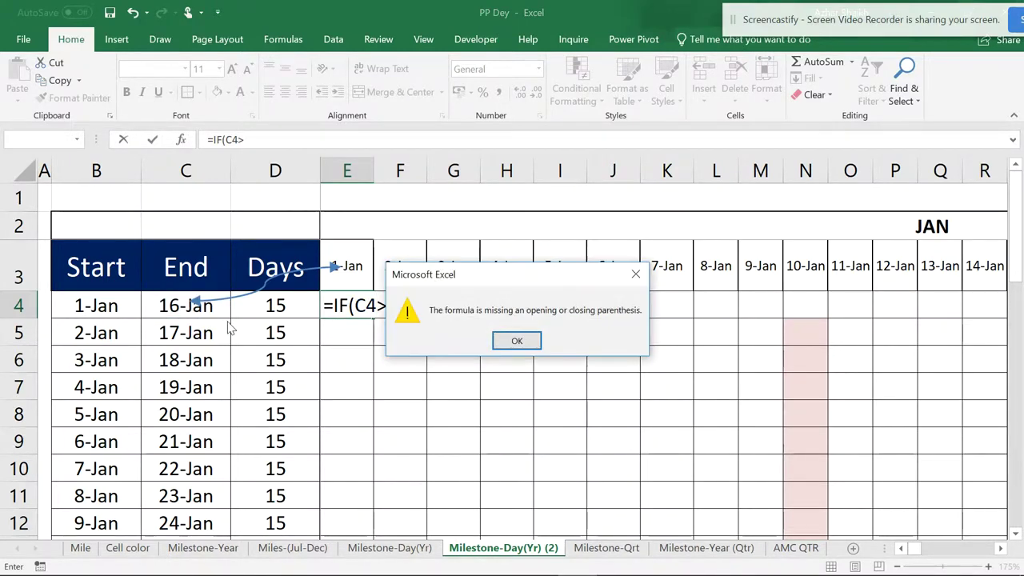
left_click(516, 340)
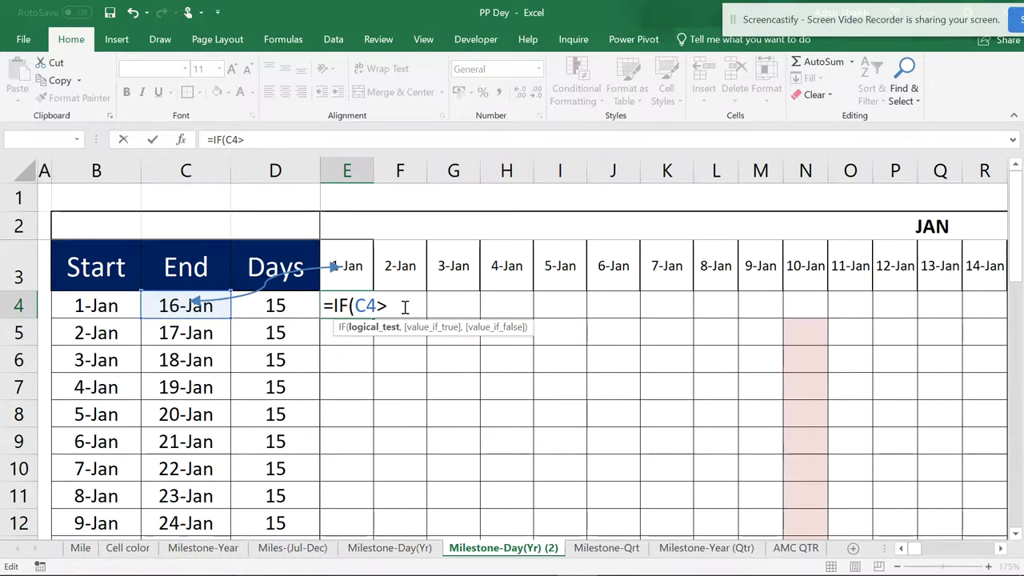
type("=")
left_click(362, 264)
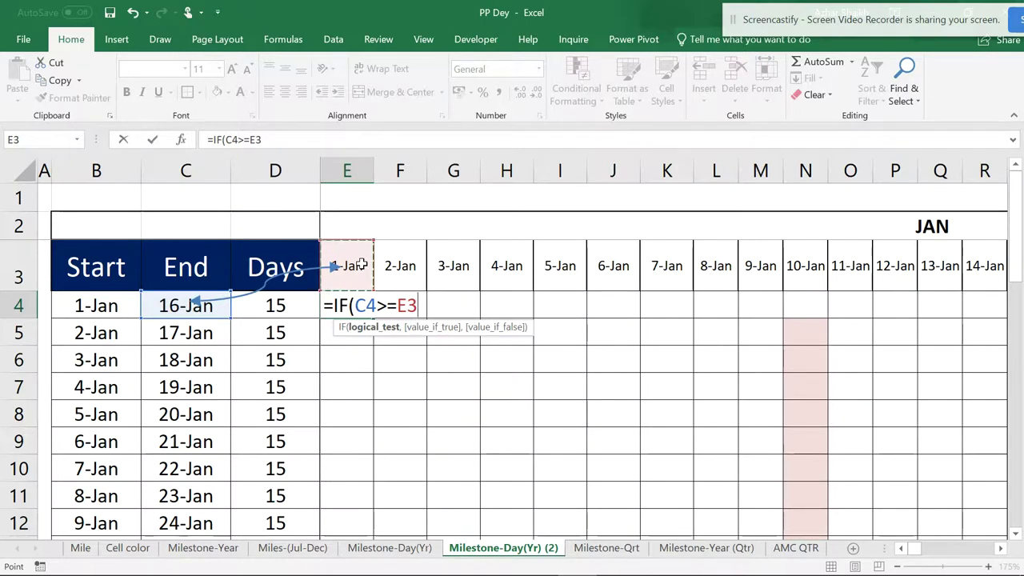
- Nest an inner IF(E3>=B4,1) as the true result after the C4>=E3 condition in E4
type(")")
key("Return")
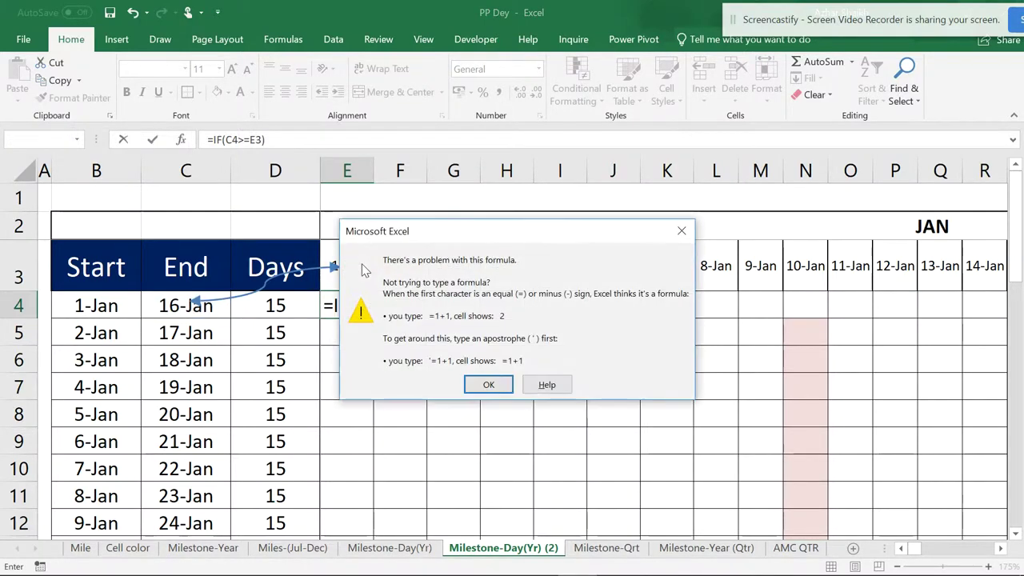
left_click(488, 385)
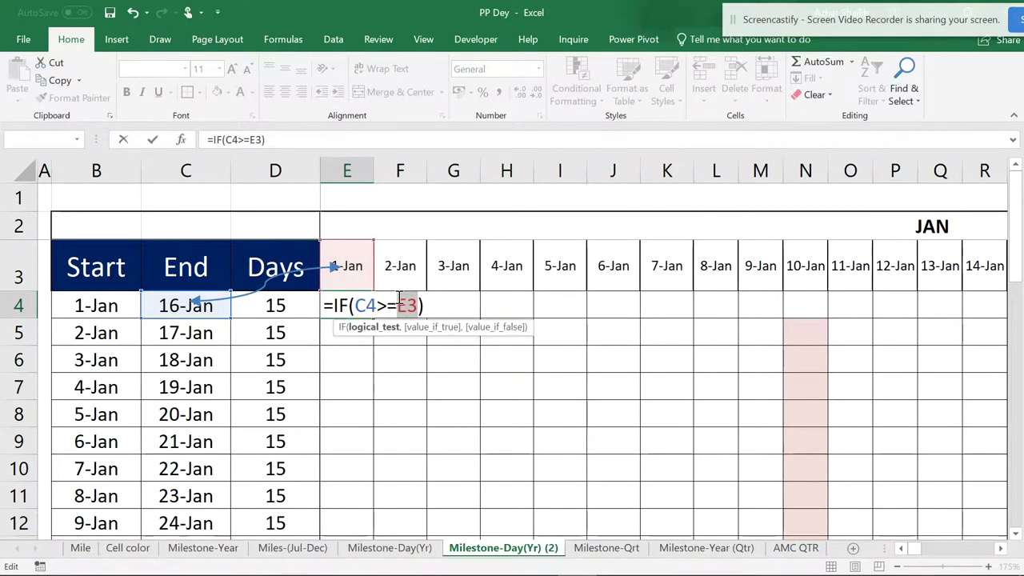
left_click(419, 305)
type(",")
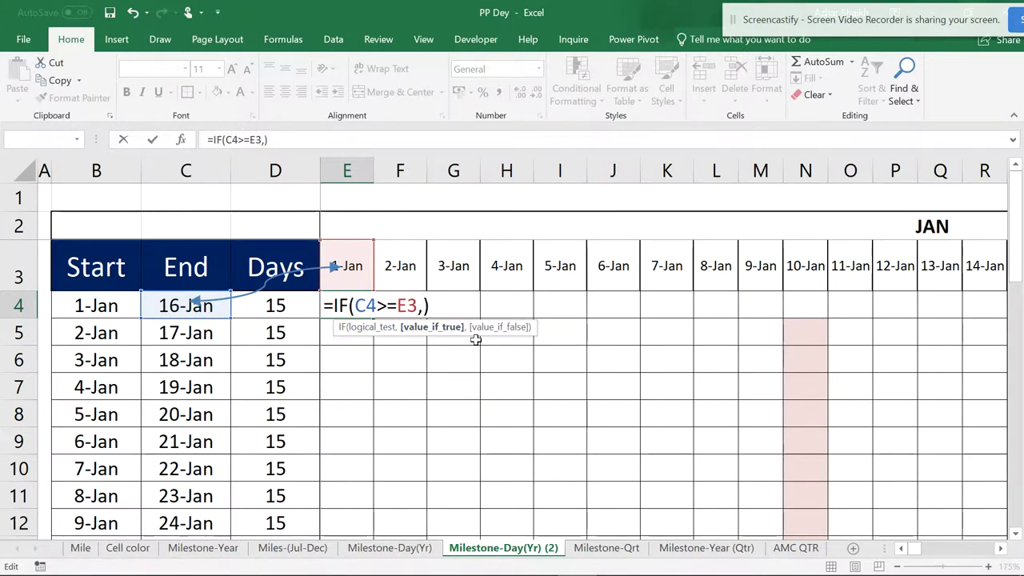
type("IF")
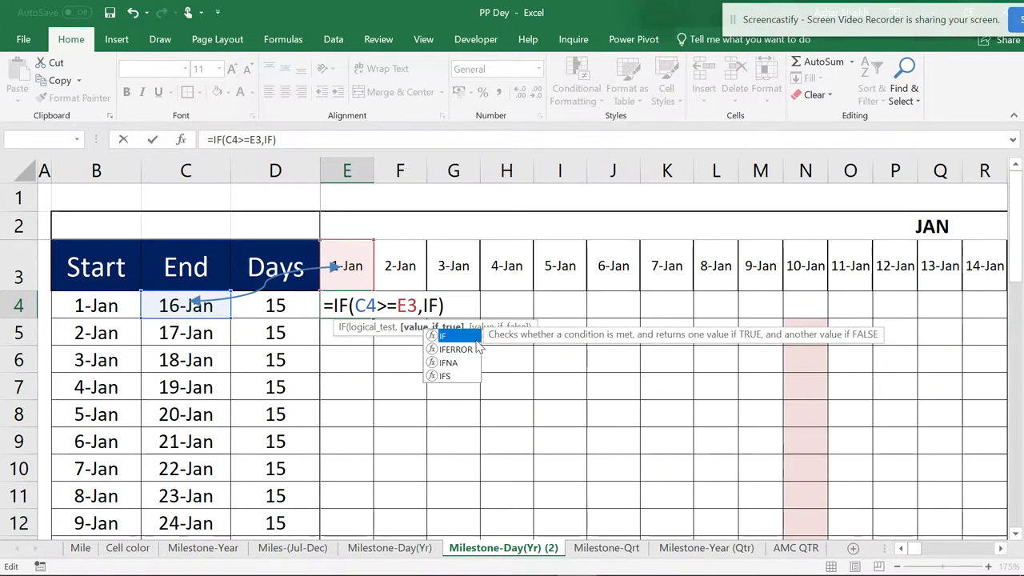
double_click(475, 339)
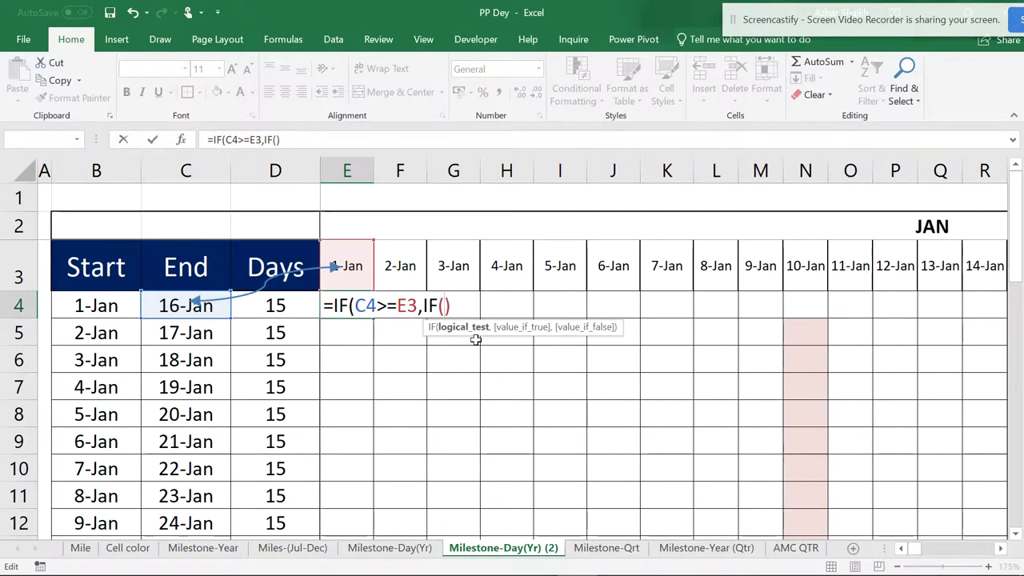
left_click(354, 266)
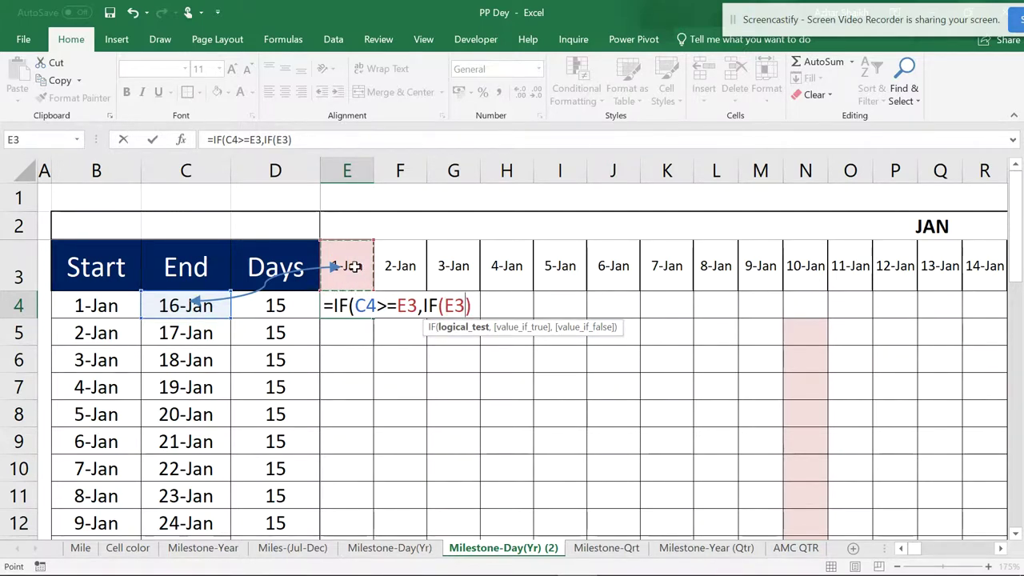
type(">=")
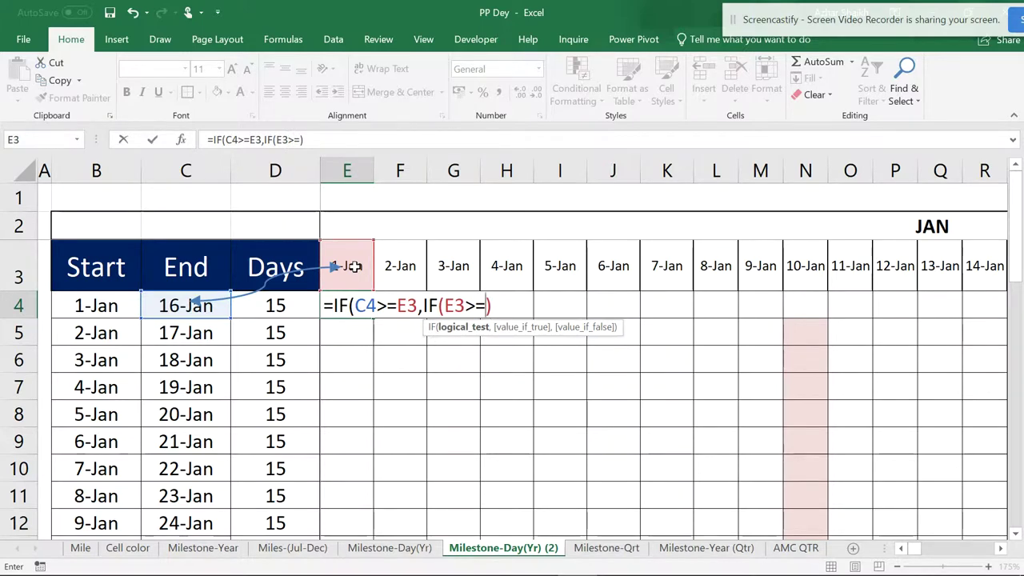
left_click(116, 305)
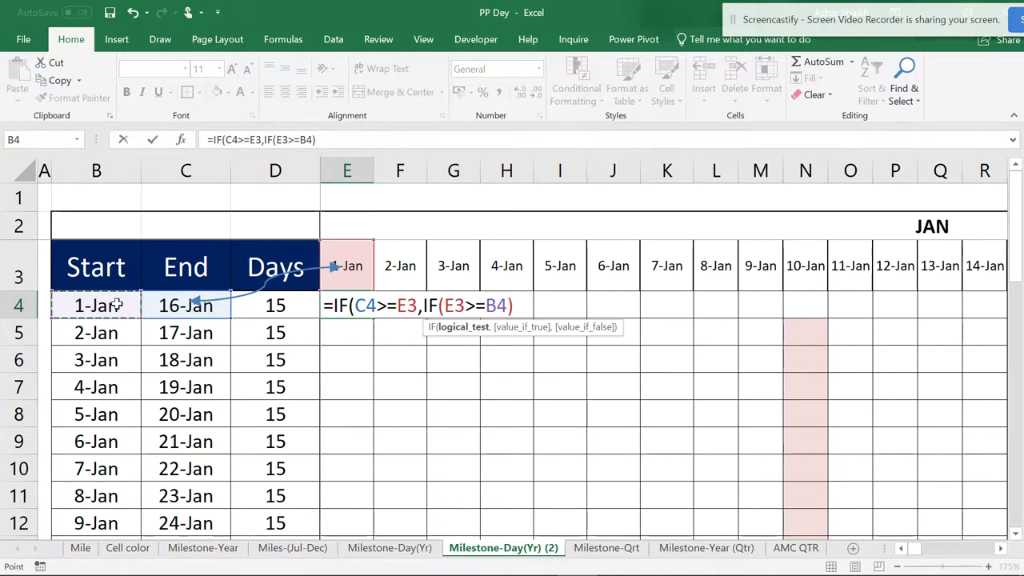
type(")")
type(",")
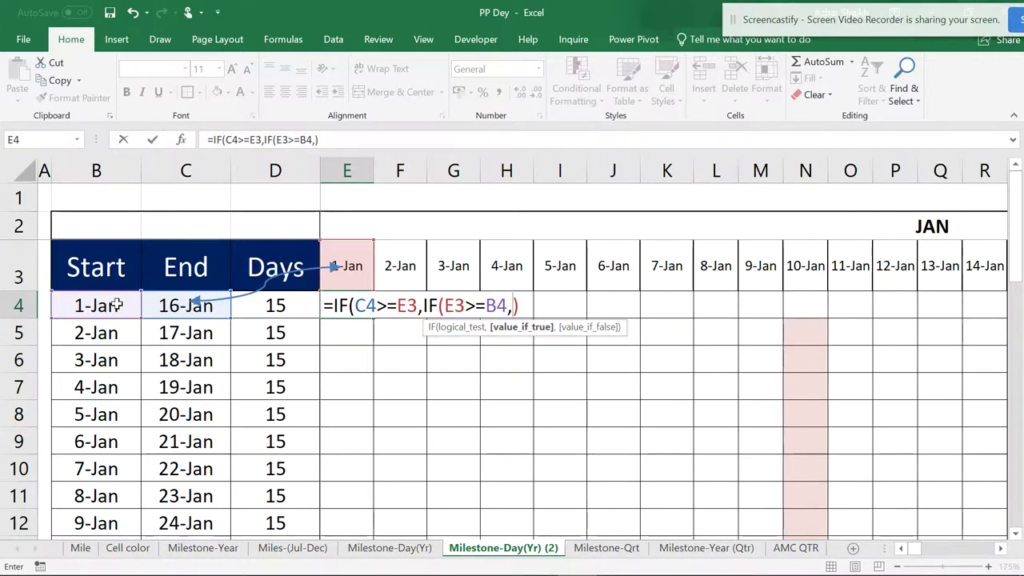
type("1")
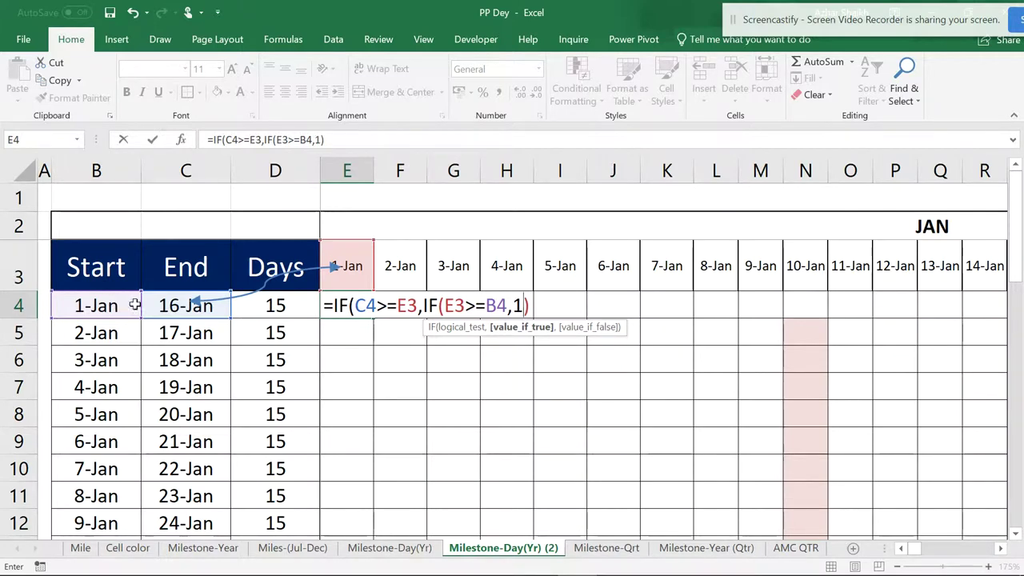
- Add the "" false result to complete =IF(C4>=E3,IF(E3>=B4,1),""), showing 1 for 1-Jan
left_click(353, 305)
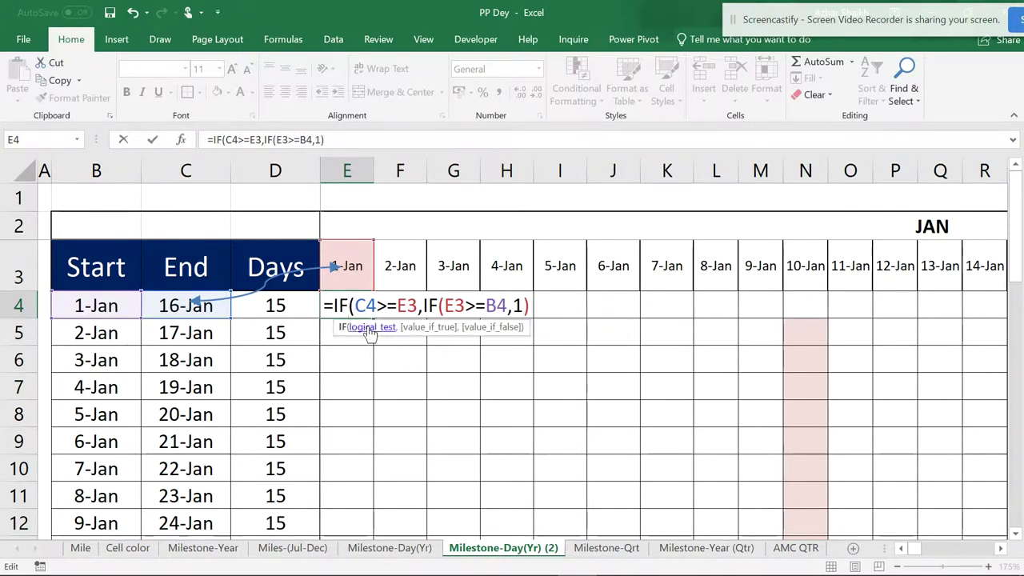
left_click(366, 327)
left_click(421, 329)
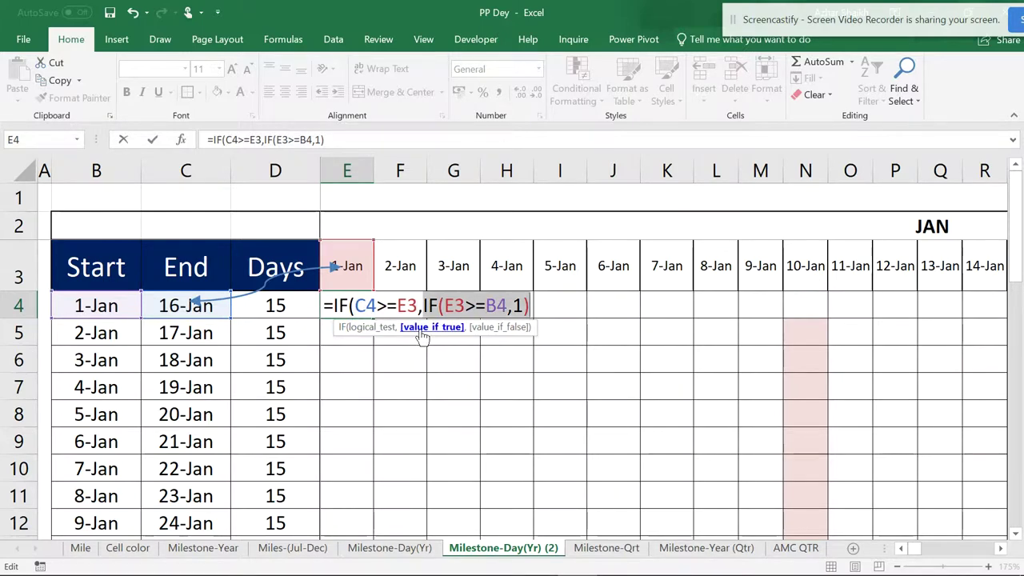
left_click(531, 306)
type(",\"\")")
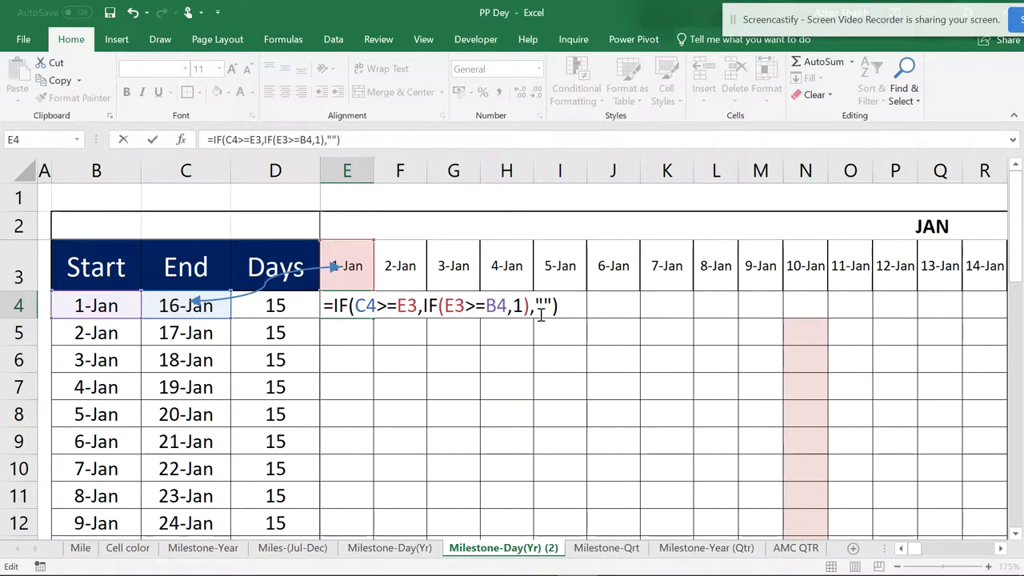
key("Return")
left_click(364, 305)
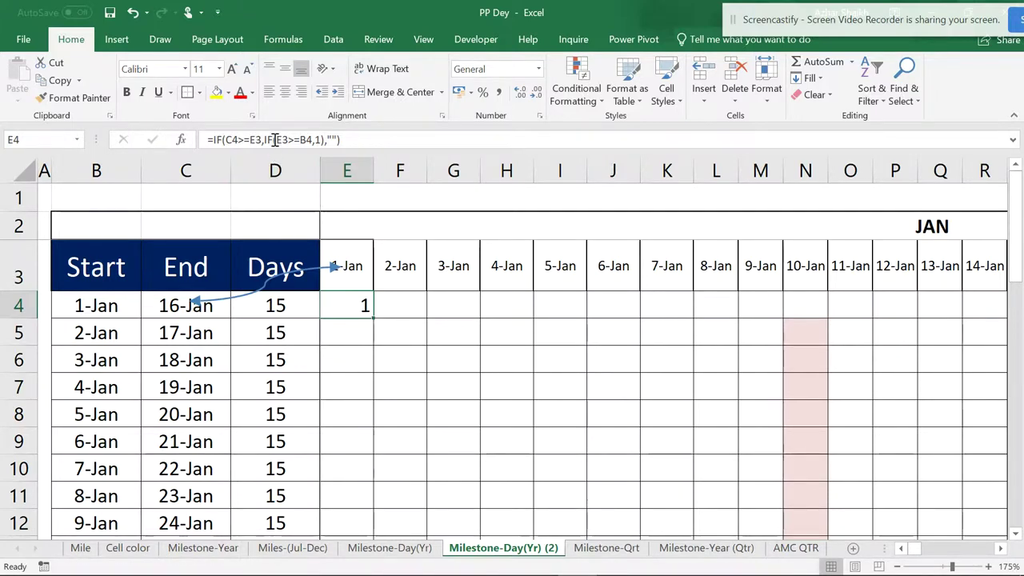
left_click(223, 140)
left_click(244, 166)
left_click(294, 167)
left_click(376, 166)
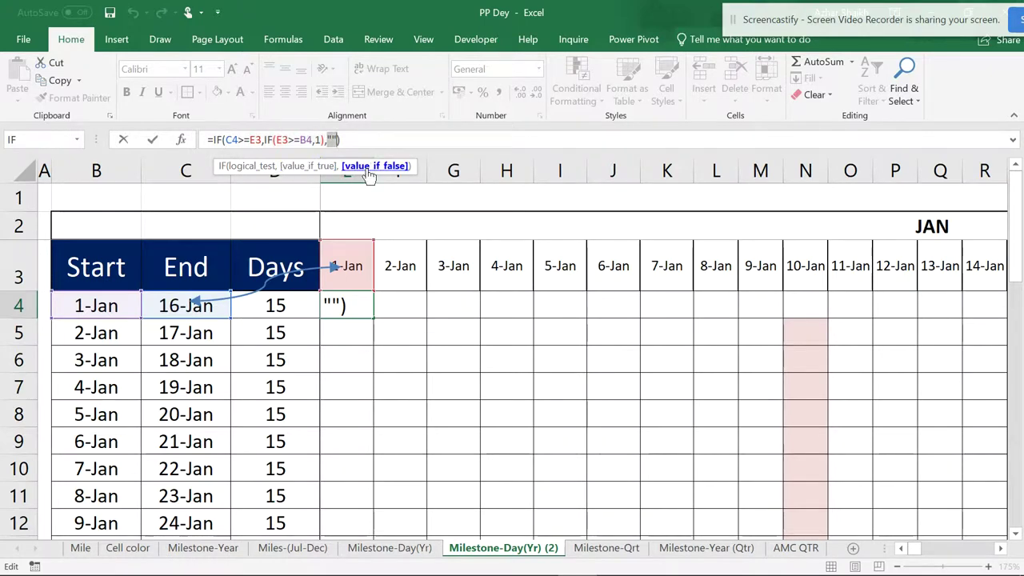
left_click(282, 140)
left_click(304, 166)
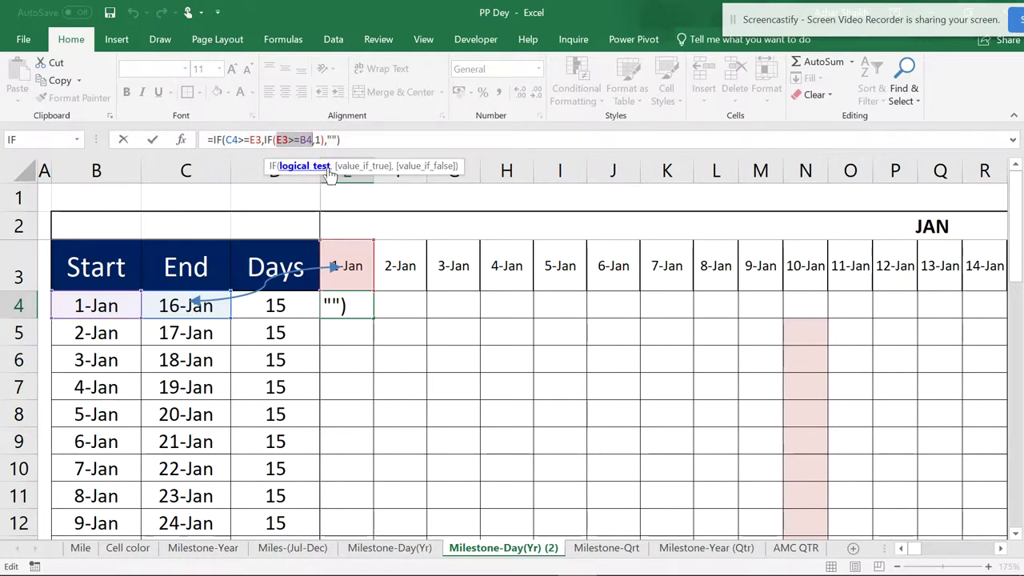
left_click(349, 168)
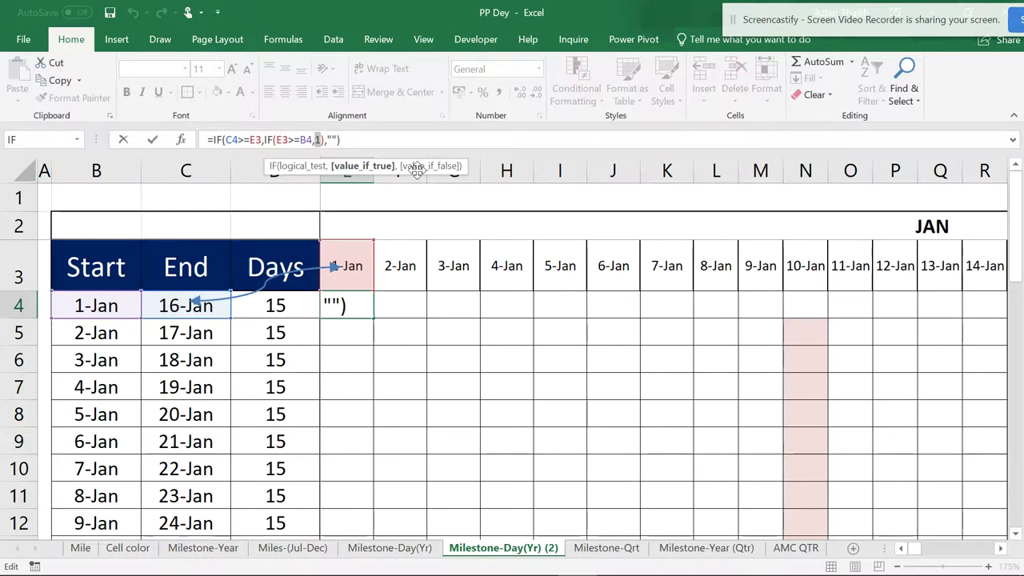
left_click(282, 140)
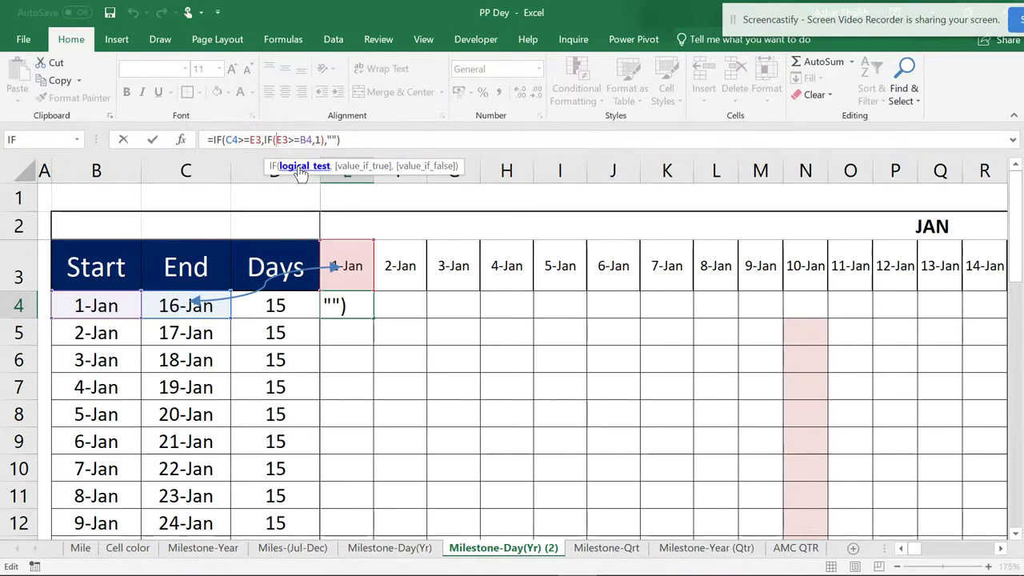
left_click(302, 167)
left_click(358, 169)
key("ctrl+shift+Right")
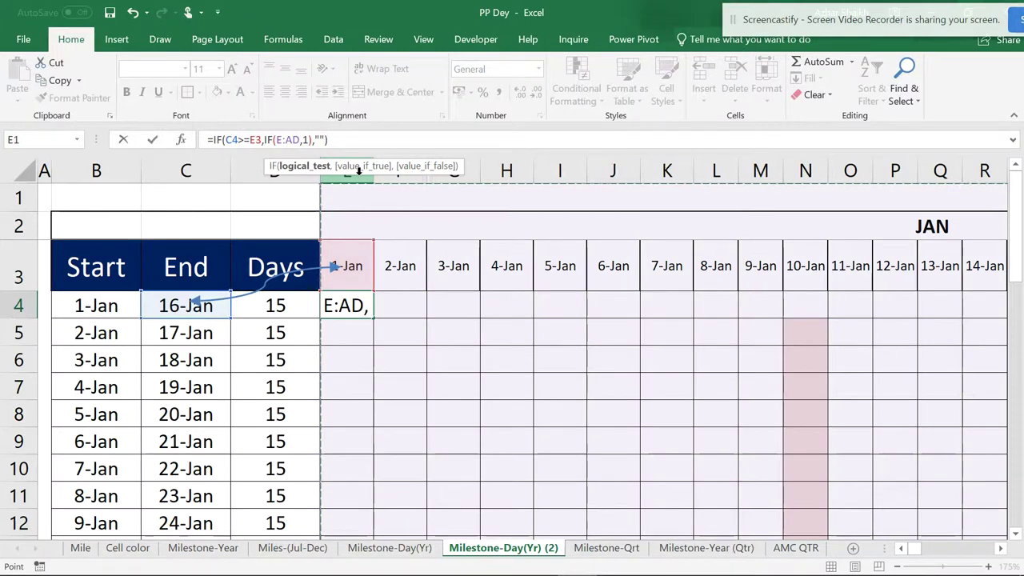
key("Escape")
left_click(278, 140)
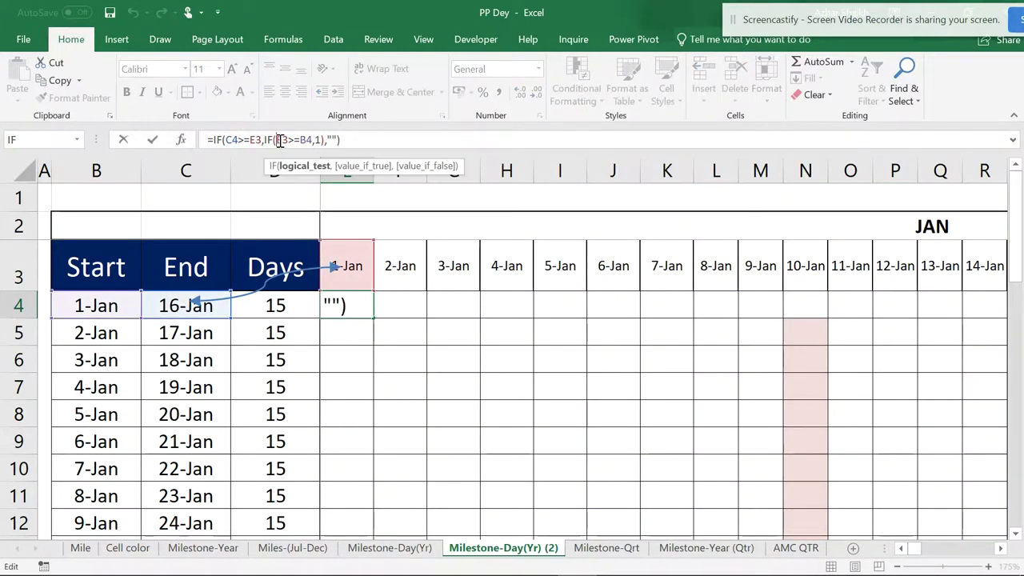
left_click(302, 167)
left_click(346, 167)
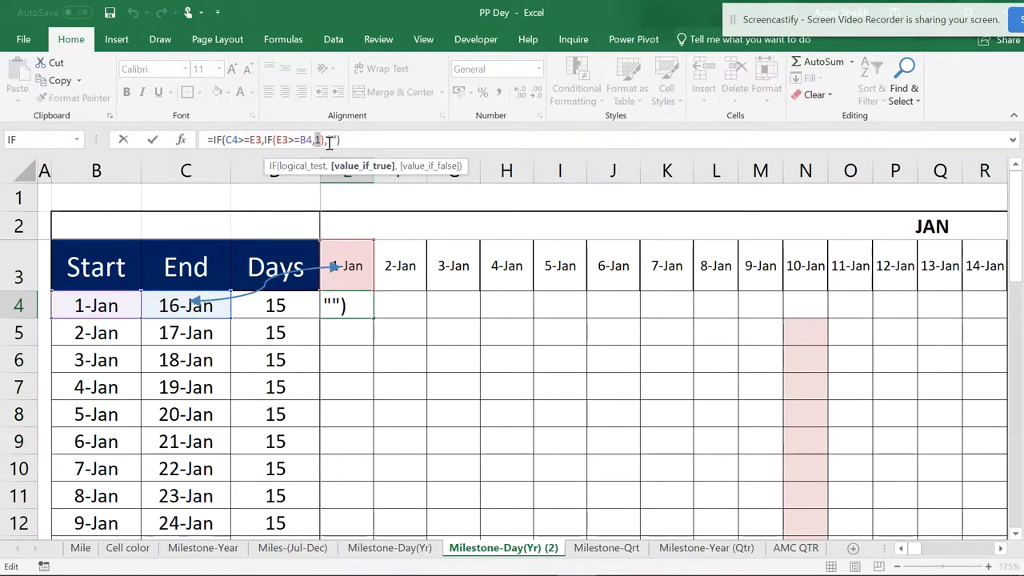
key("ctrl+Return")
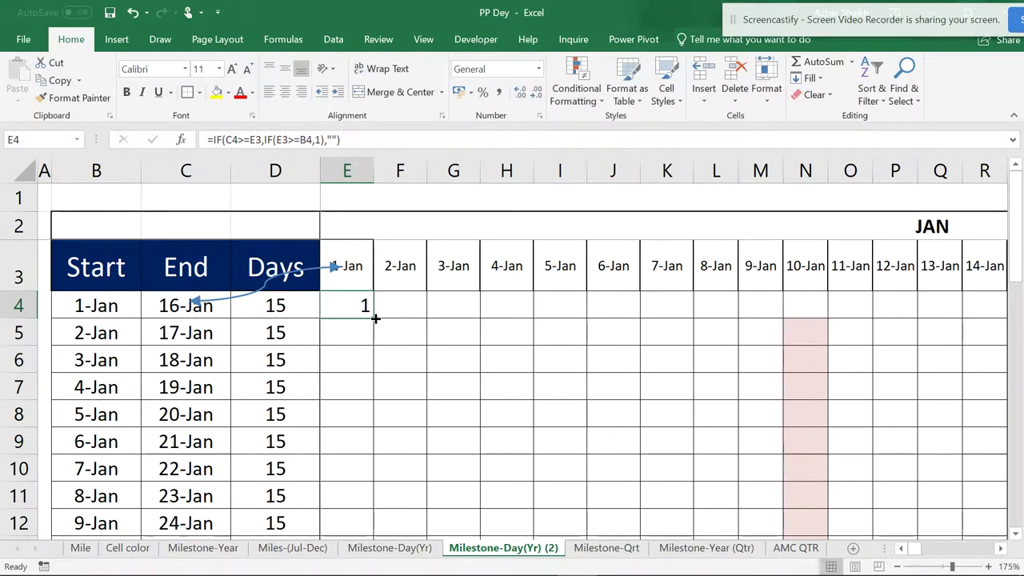
- Change the first task's End in C4 to =B4+7 so it ends 8-Jan after 7 days
left_click_drag(373, 318, 448, 316)
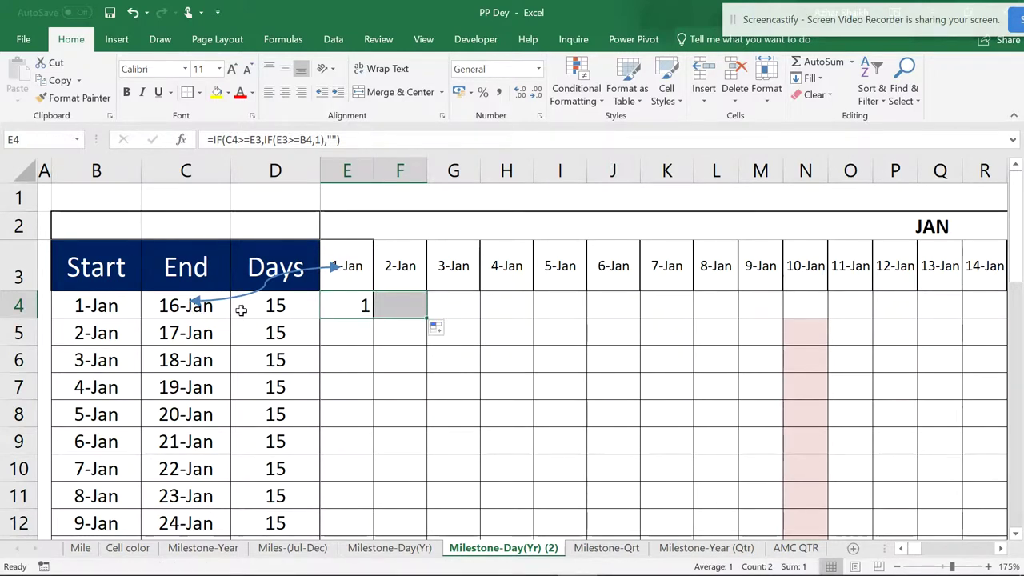
left_click(179, 305)
double_click(179, 305)
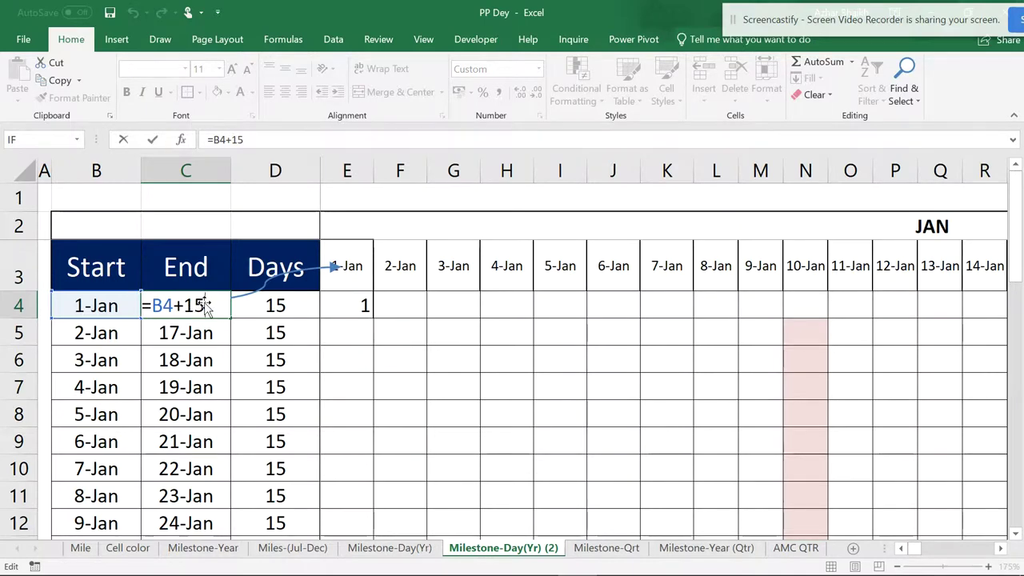
key("Escape")
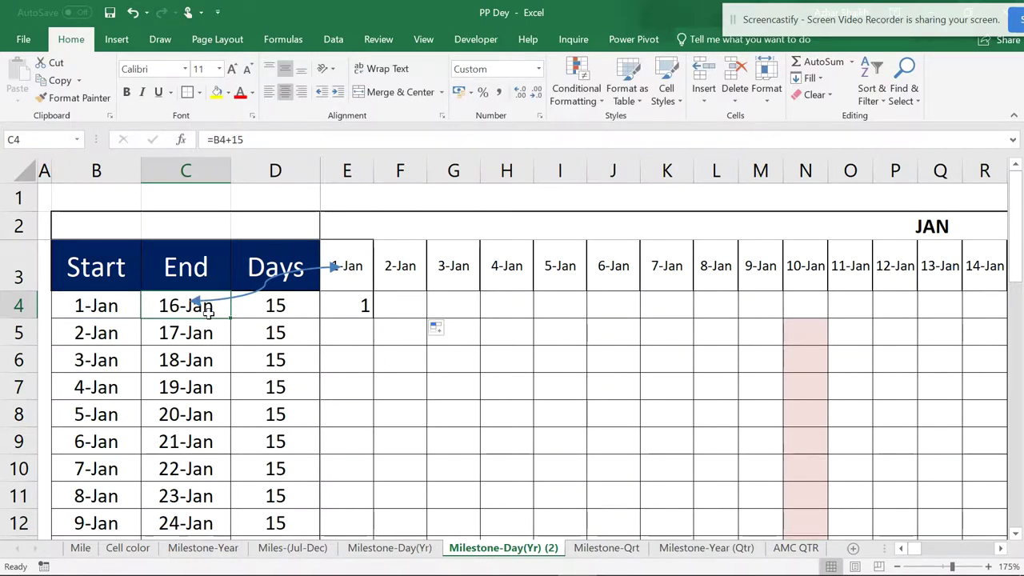
left_click(256, 142)
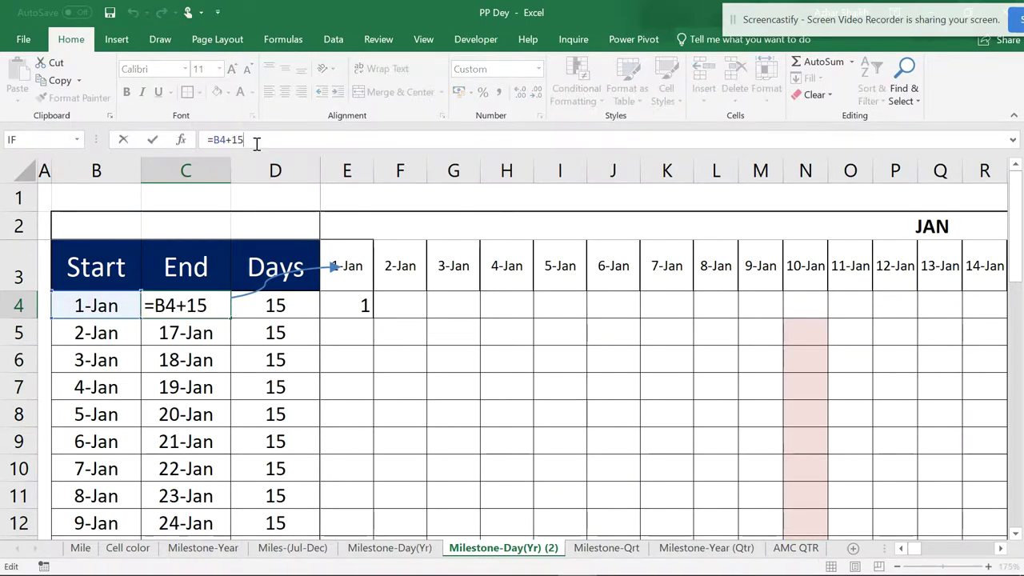
key("BackSpace")
key("BackSpace")
key("Return")
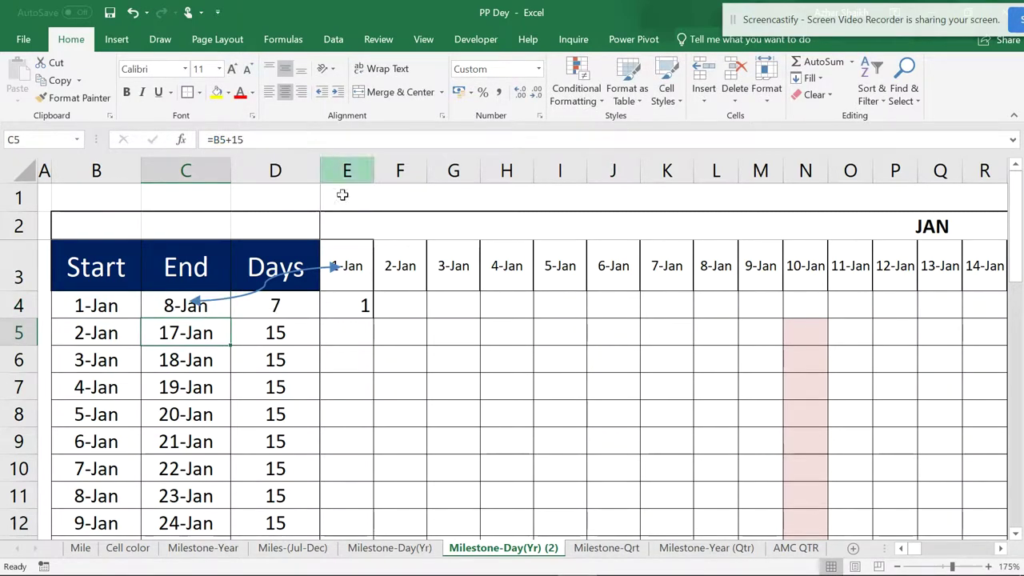
- Copy E4's day formula across E4:K4 for 1–7 Jan
left_click(352, 304)
left_click_drag(376, 317, 693, 308)
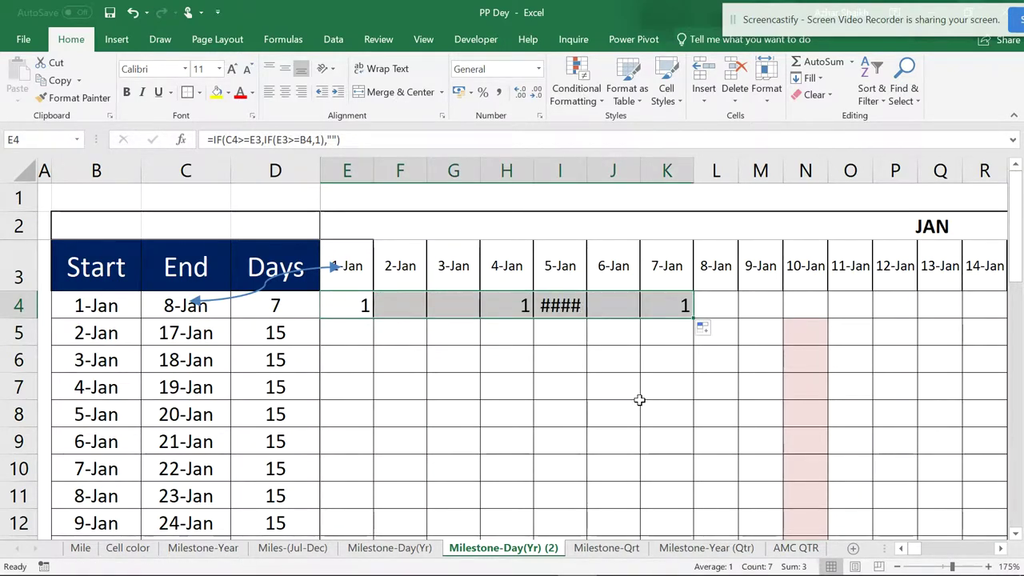
left_click(353, 301)
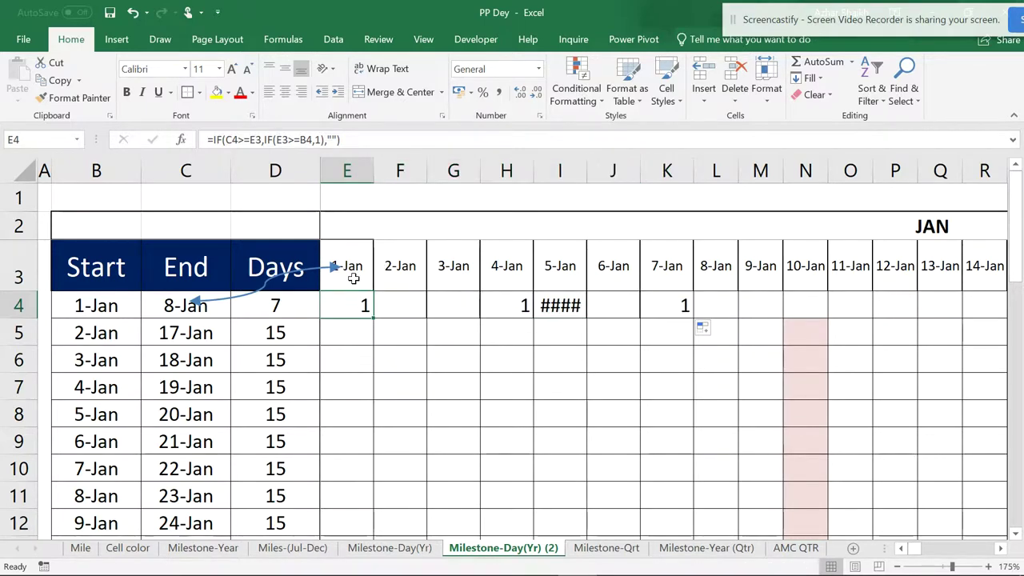
- Anchor E4's references with F4 to =IF($C4>=E$3,IF(E$3>=$B4,1),"")
left_click(225, 140)
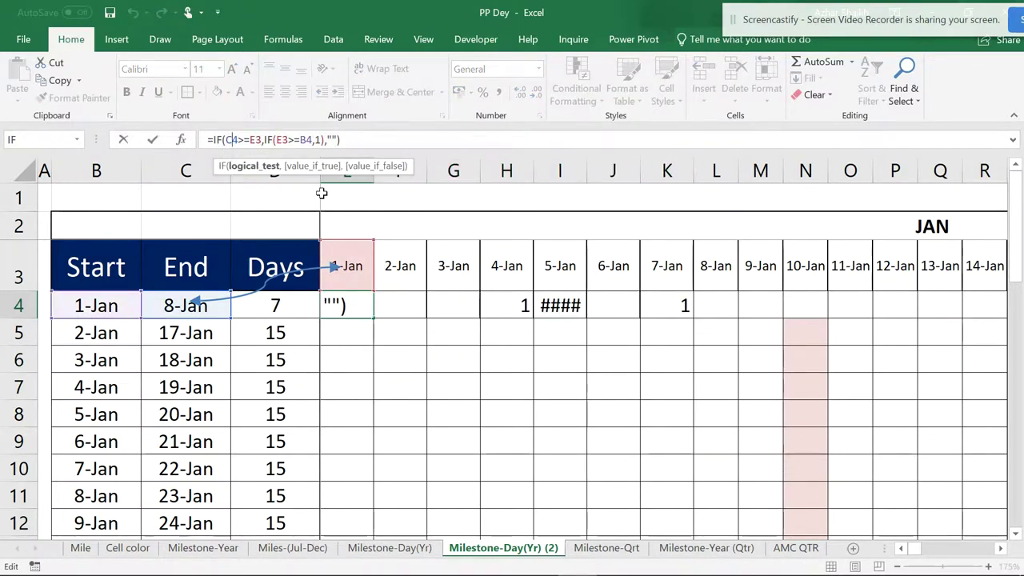
left_click(243, 166)
key("F4")
key("F4")
key("F4")
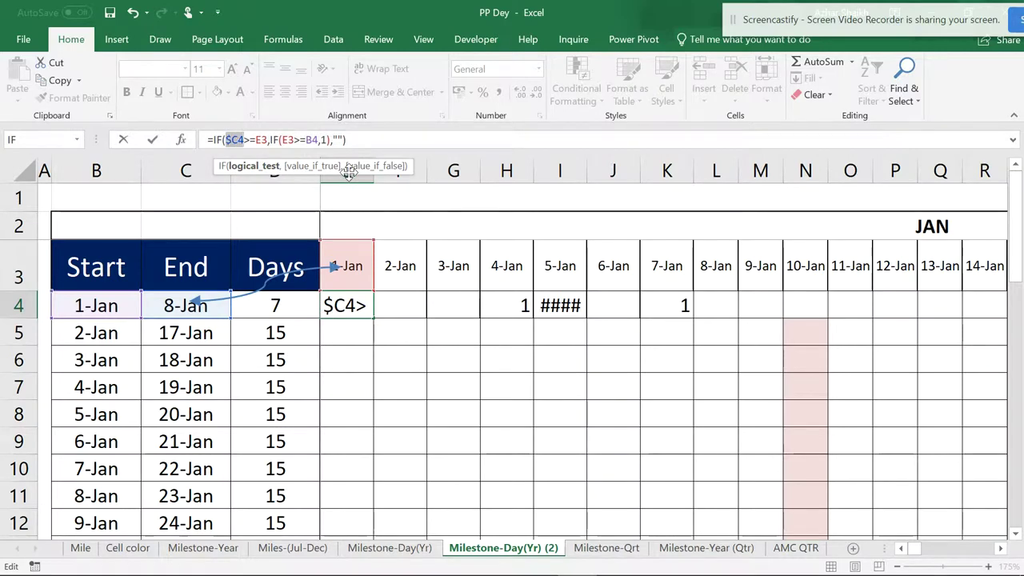
key("Right")
key("F4")
key("F4")
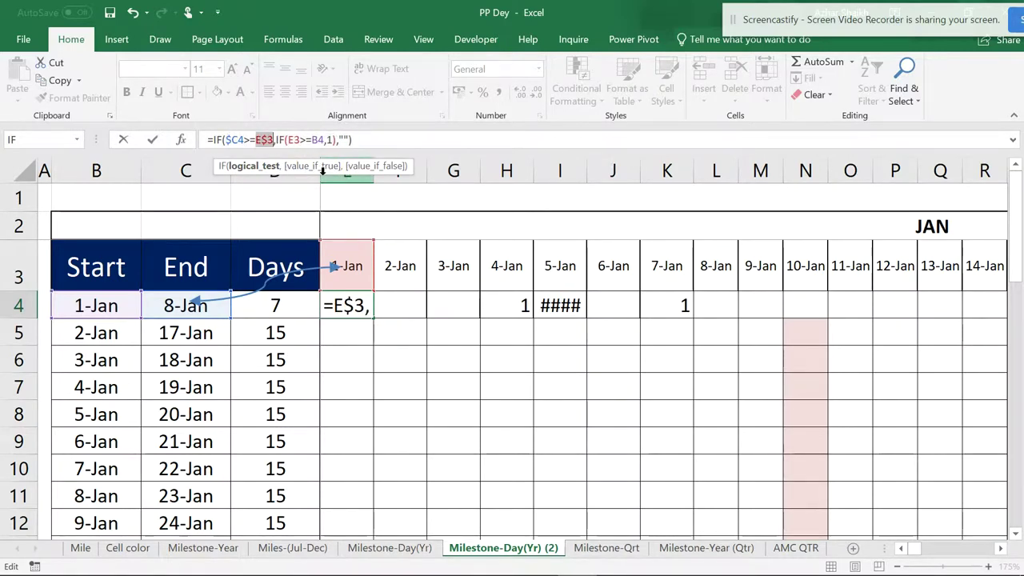
left_click(291, 140)
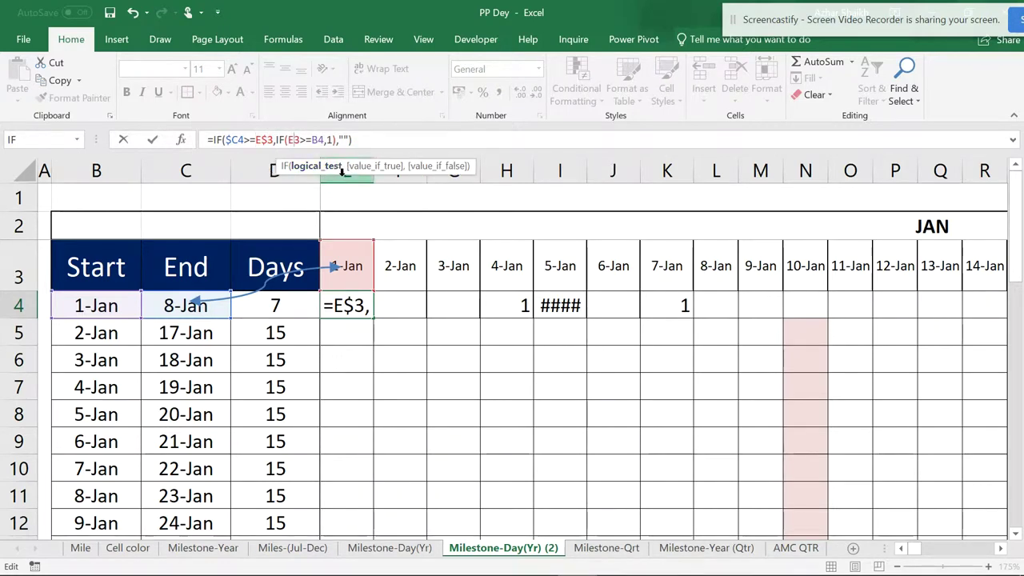
key("F4")
key("F4")
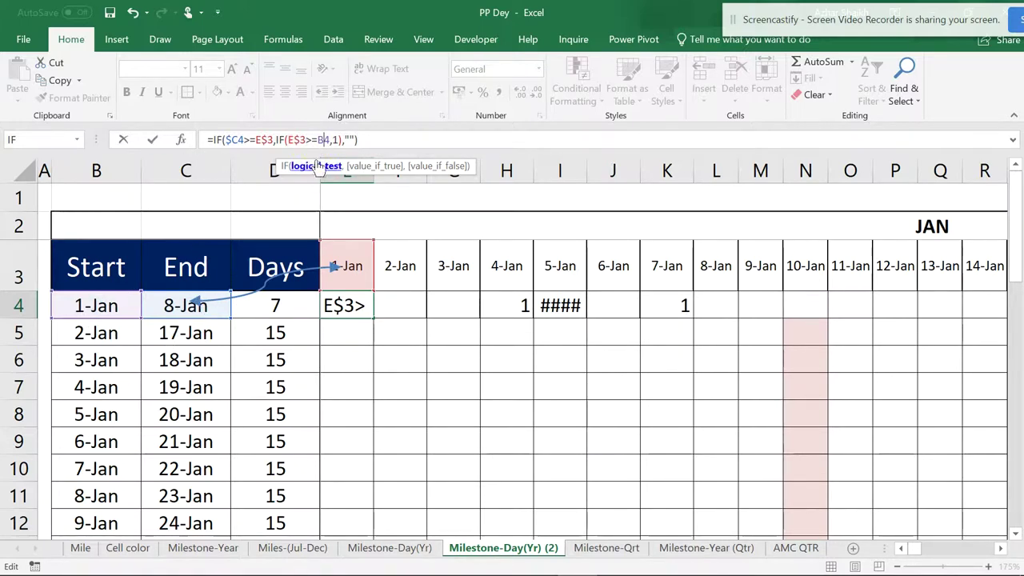
key("F4")
key("F4")
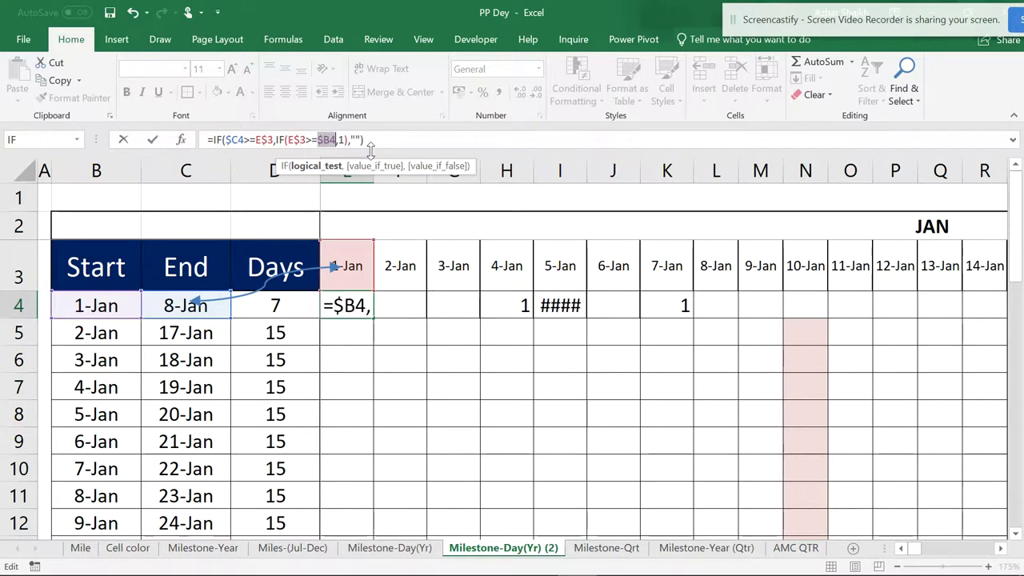
key("F4")
key("F4")
key("F4")
left_click(376, 139)
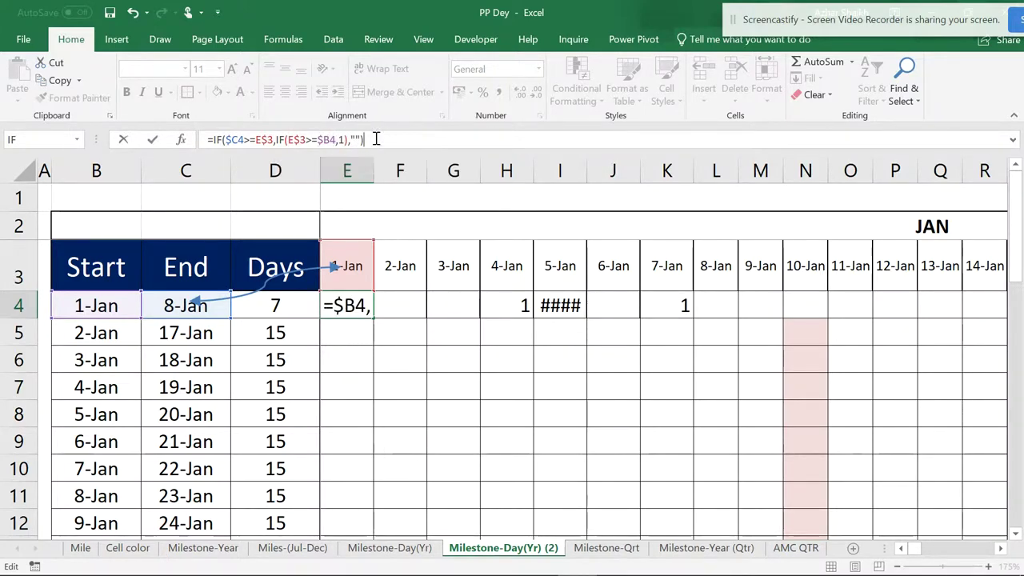
key("ctrl+Return")
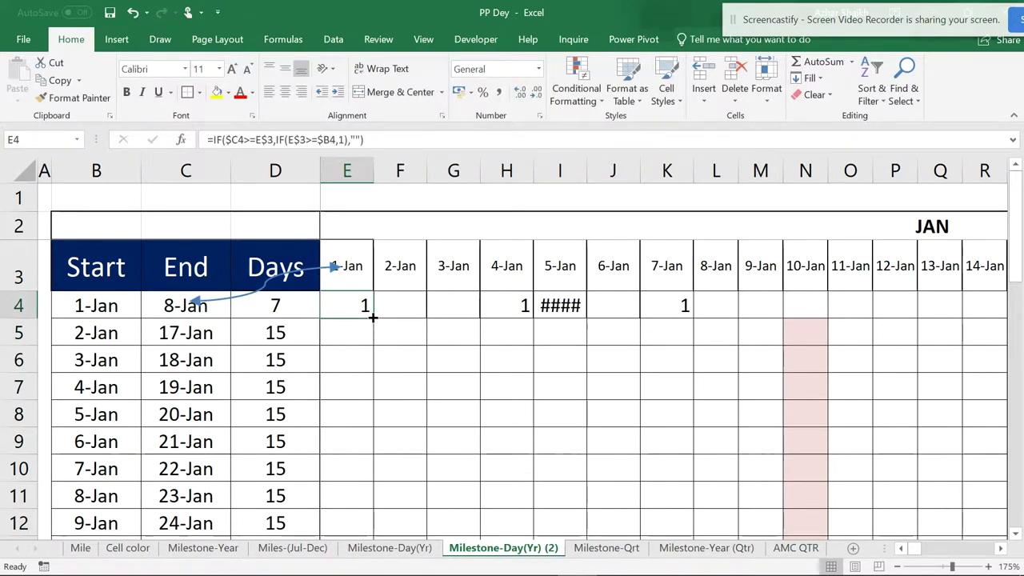
- Fill E4's anchored formula along row 4 toward AD, flagging 1-Jan through 8-Jan with 1
left_click_drag(374, 317, 687, 312)
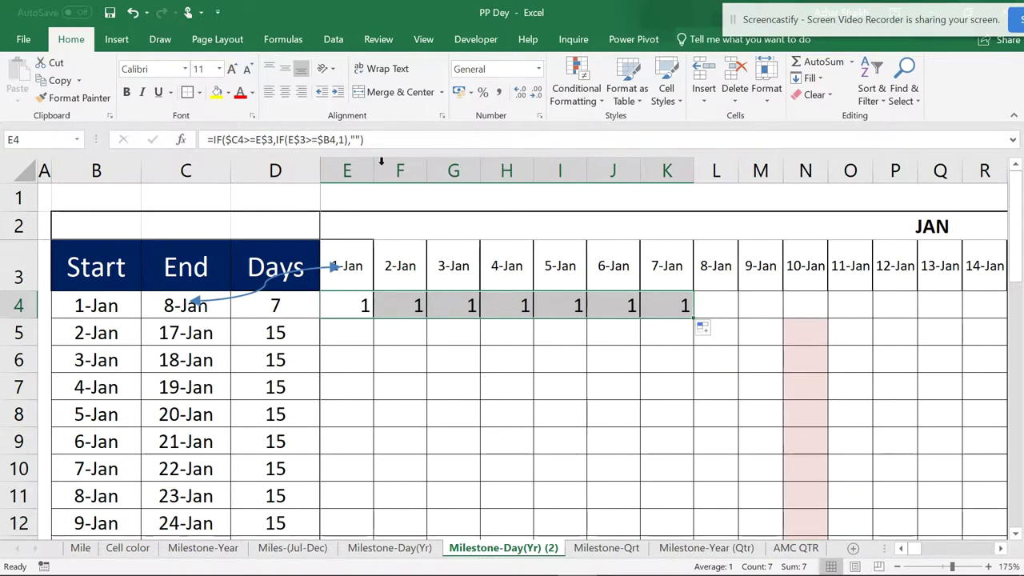
left_click_drag(694, 318, 982, 312)
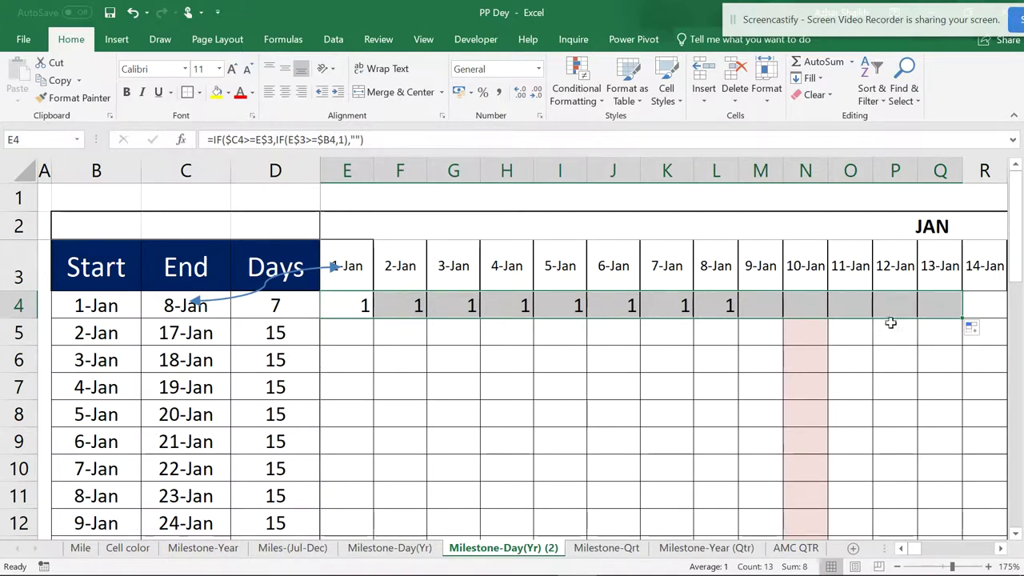
left_click(769, 303)
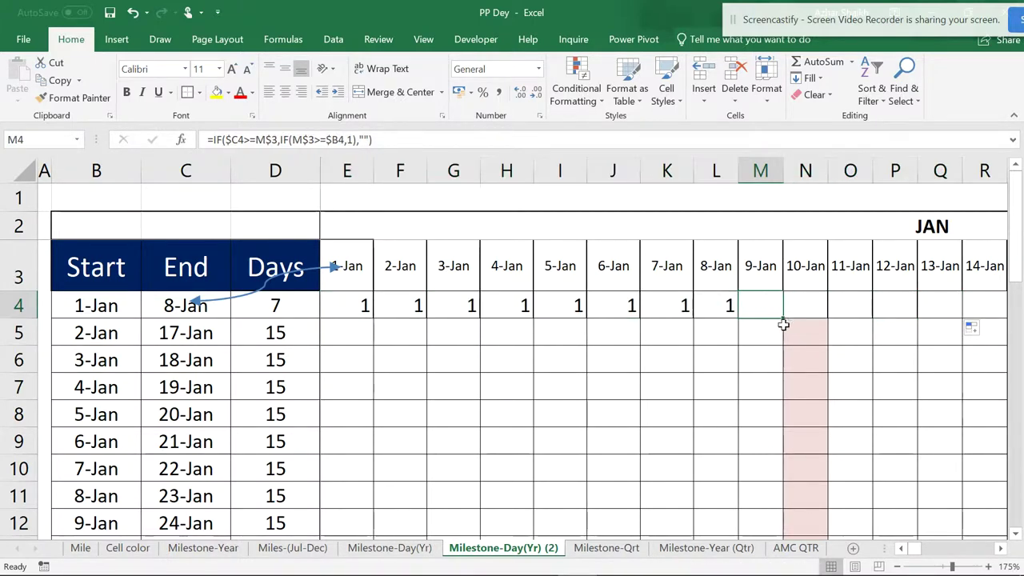
left_click(730, 316)
left_click_drag(738, 318, 894, 315)
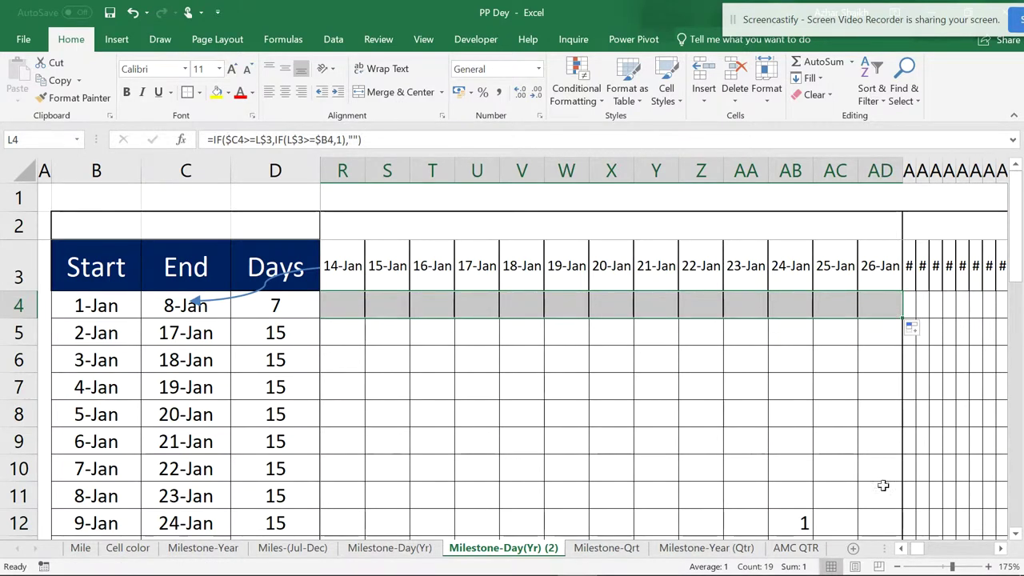
- Check E4's anchored references in the formula bar, leaving the formula unchanged
left_click(918, 549)
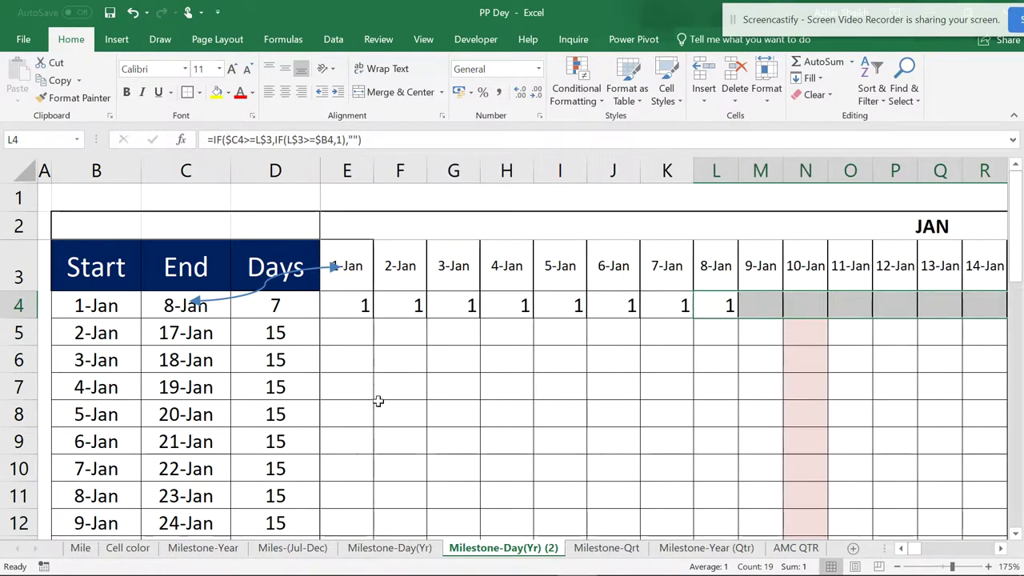
left_click(348, 302)
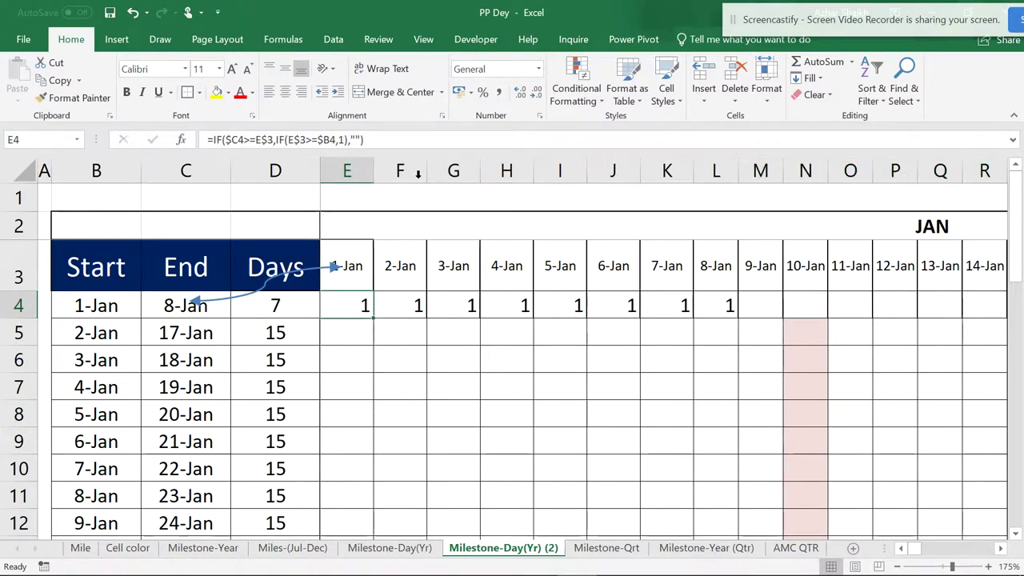
left_click(285, 140)
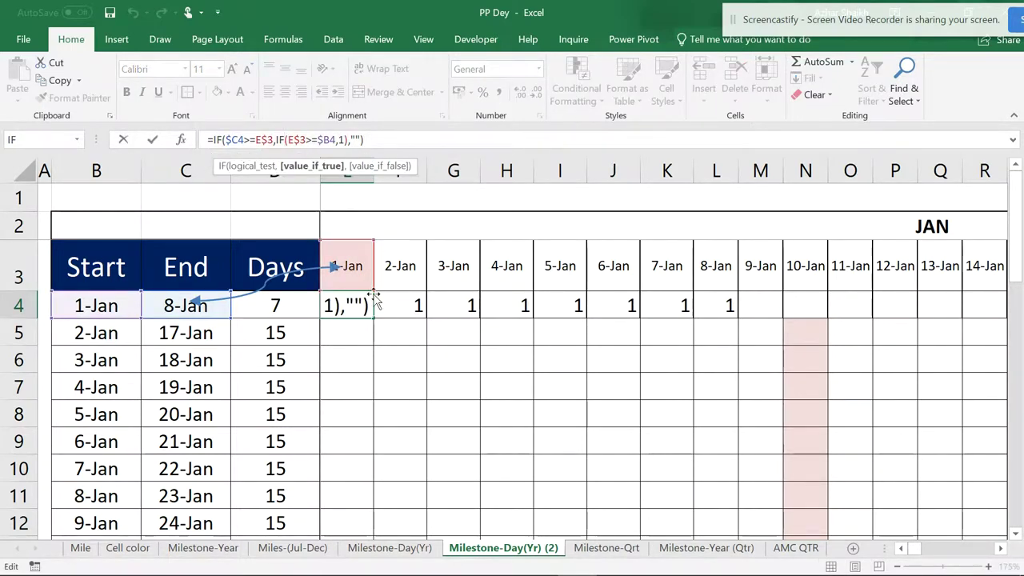
key("Escape")
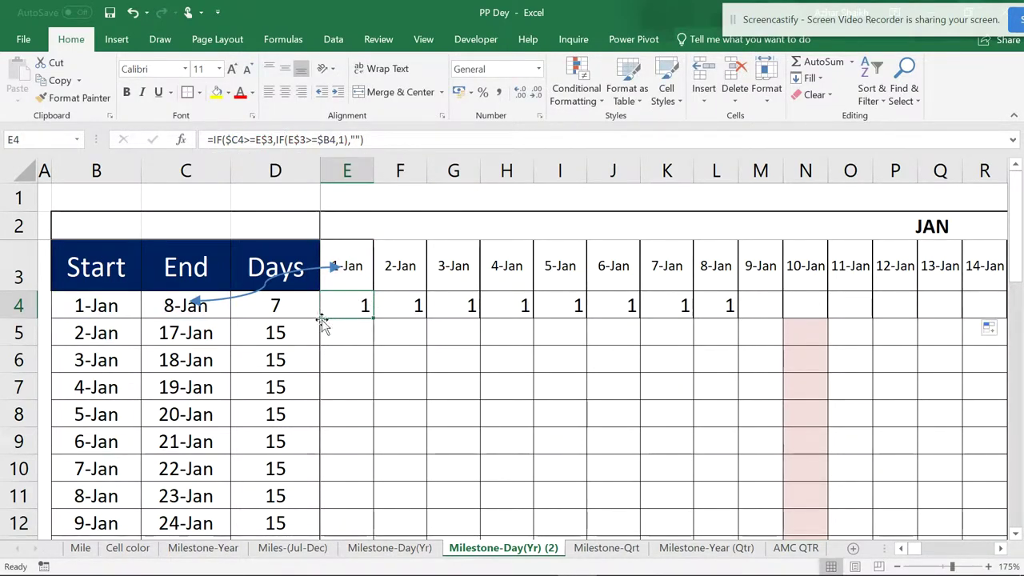
- Fill C4's =B4+7 End formula down to C12, then select the JAN day columns
left_click(222, 309)
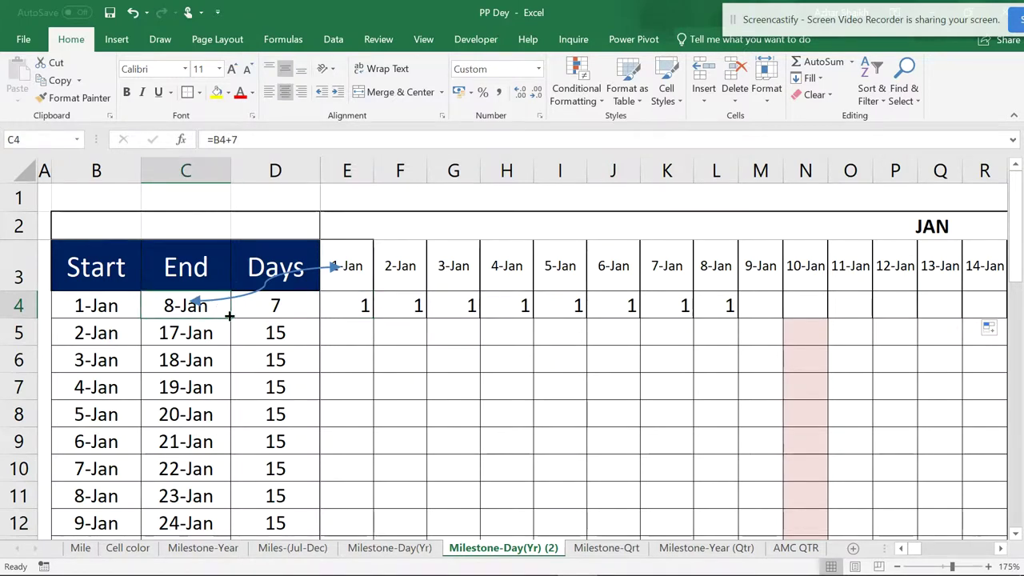
left_click_drag(229, 316, 196, 527)
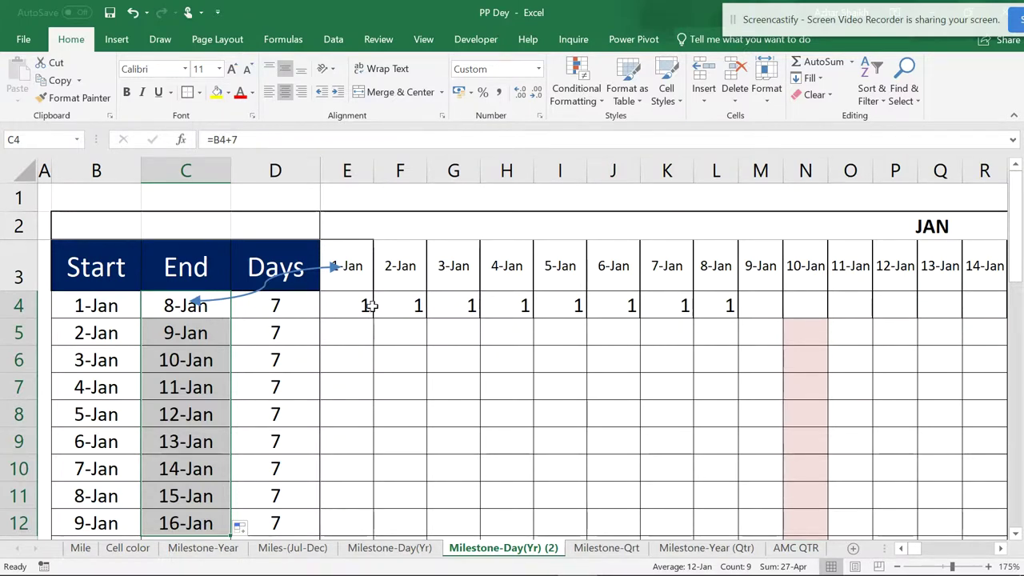
mouse_move(347, 167)
left_mouse_down()
mouse_move(1017, 165)
mouse_move(599, 170)
left_mouse_up()
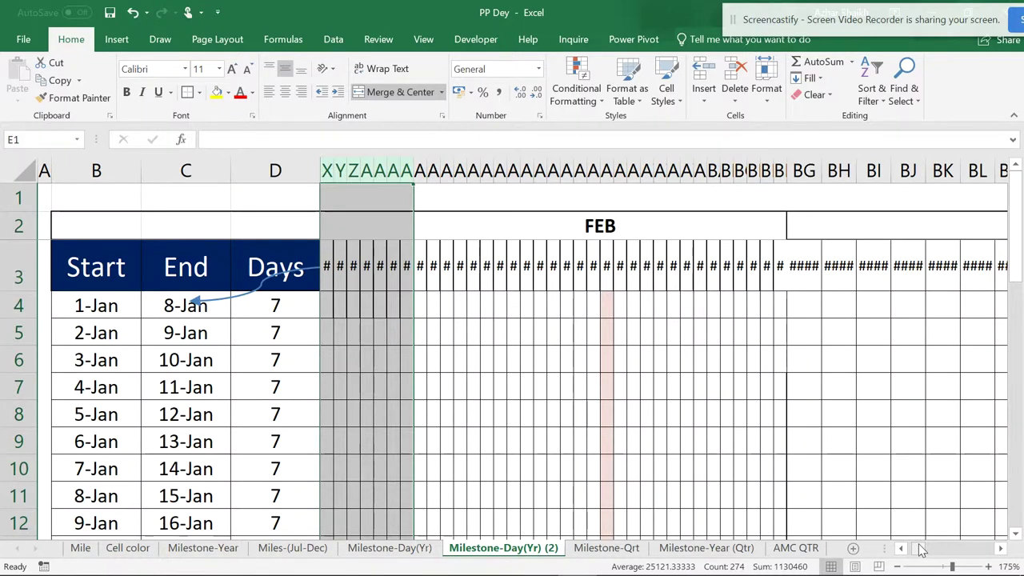
- Narrow the JAN day columns to 0.94 width and the FEB day columns to 0.56
left_click_drag(920, 550, 910, 549)
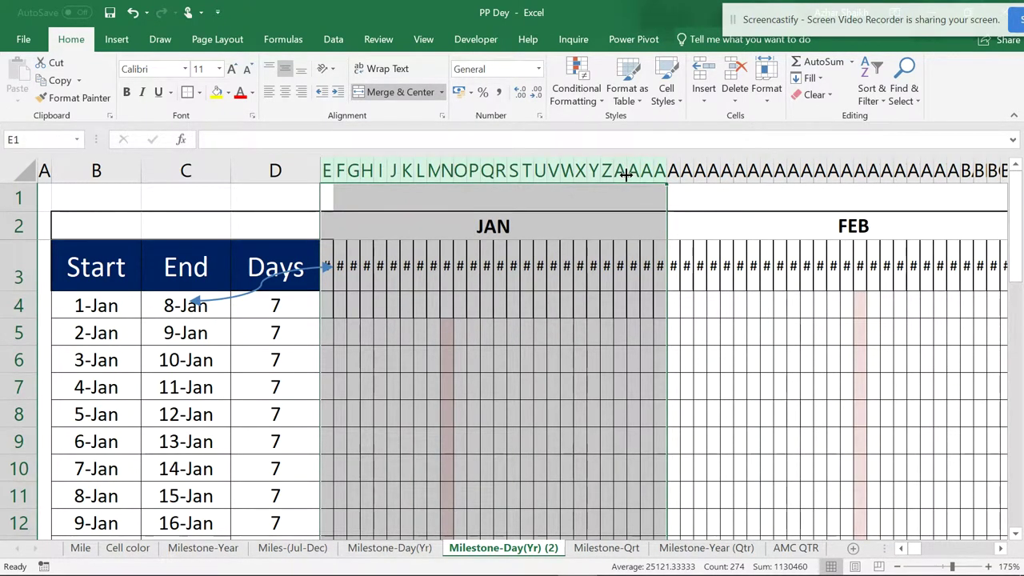
left_click_drag(628, 171, 622, 172)
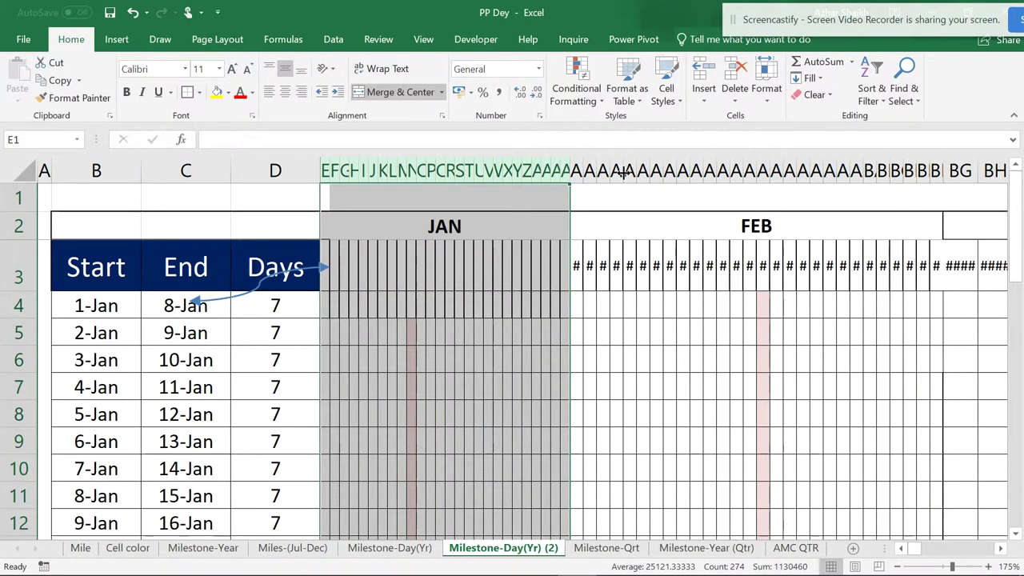
left_click(580, 176)
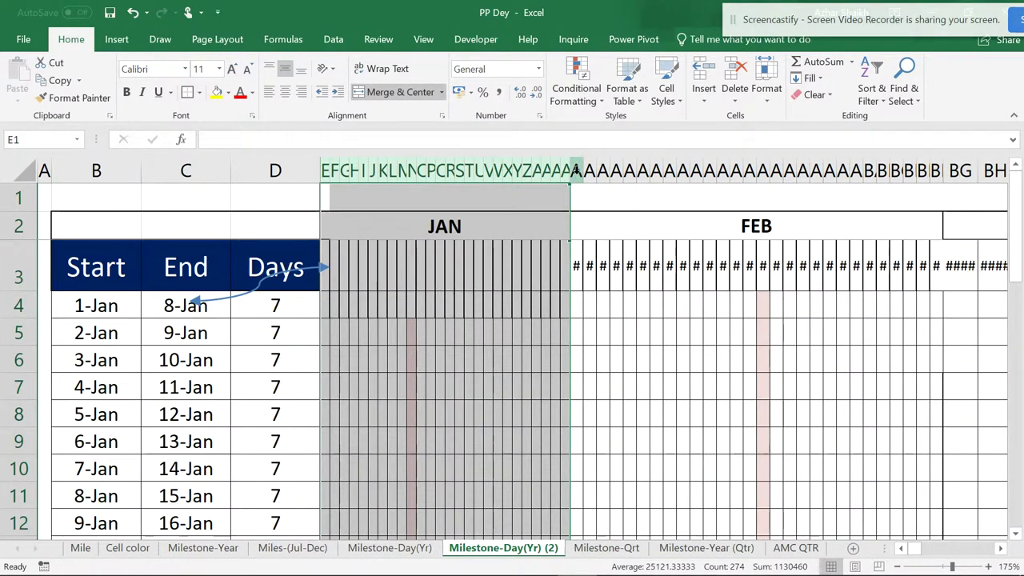
left_click_drag(574, 171, 676, 174)
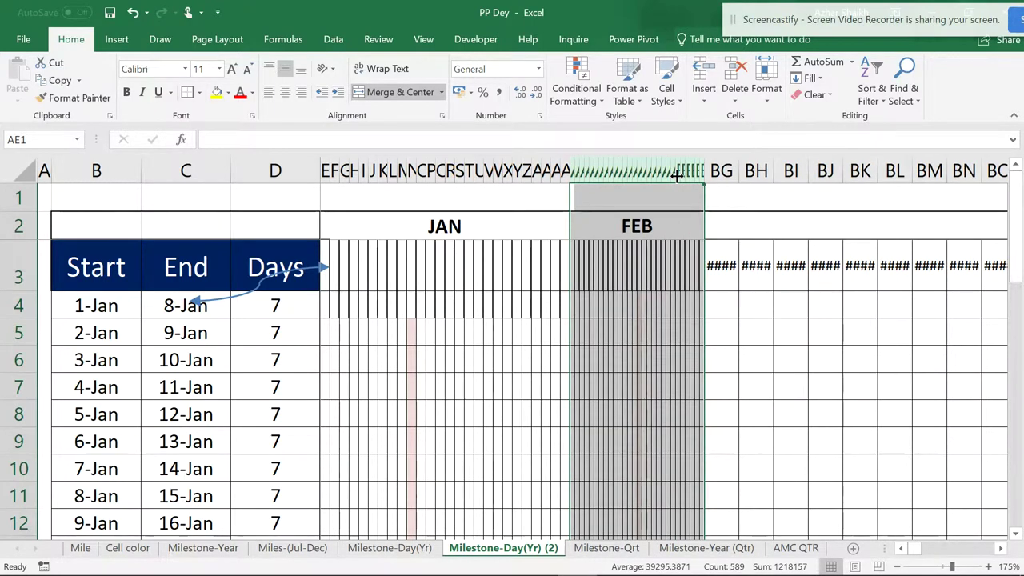
left_click_drag(704, 171, 710, 171)
- Copy E4's day-flag formula right through the FEB columns, then down to row 24
left_click(485, 358)
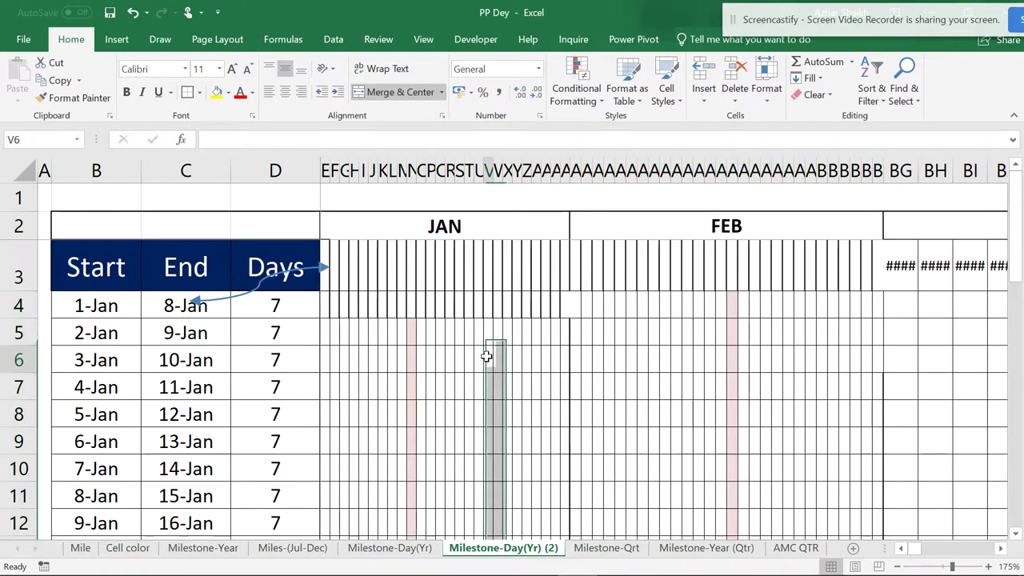
left_click(344, 275)
left_click(366, 272)
left_click(449, 270)
left_click(328, 310)
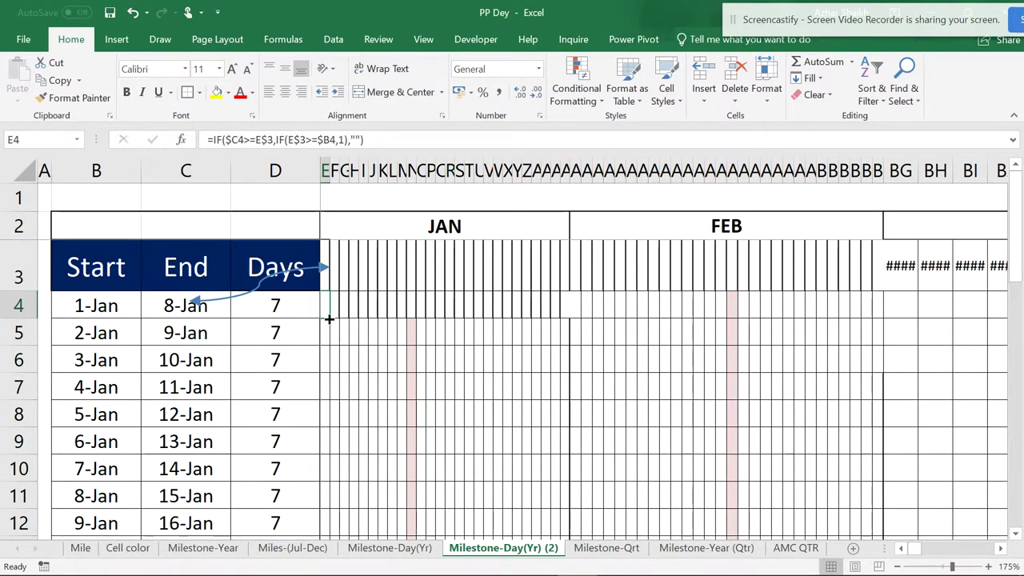
left_click_drag(329, 319, 882, 318)
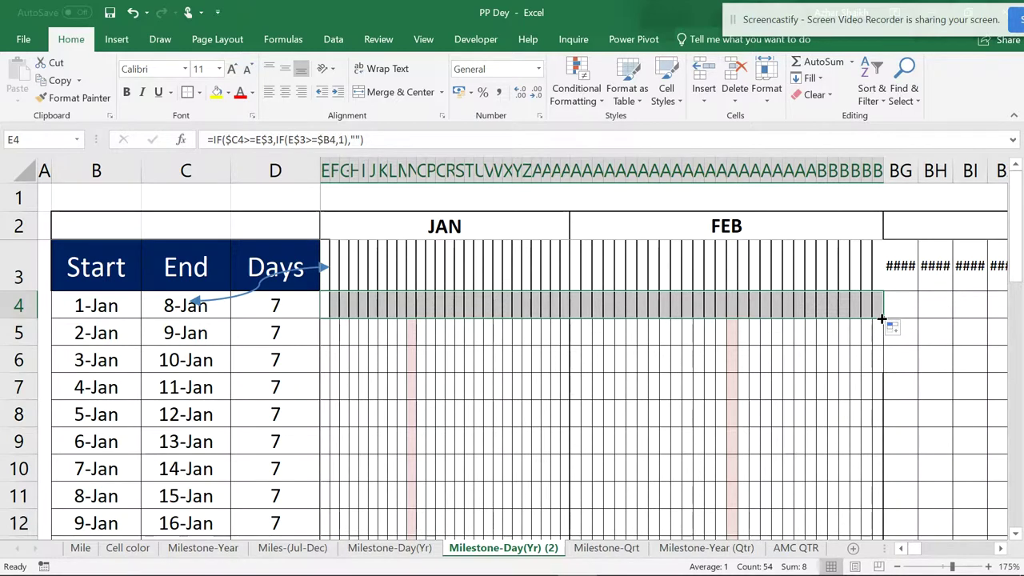
left_click_drag(881, 319, 839, 520)
- Check the copied formula in F4 and select the whole day grid for formatting
scroll(475, 310, "down", 3)
scroll(456, 279, "up", 7)
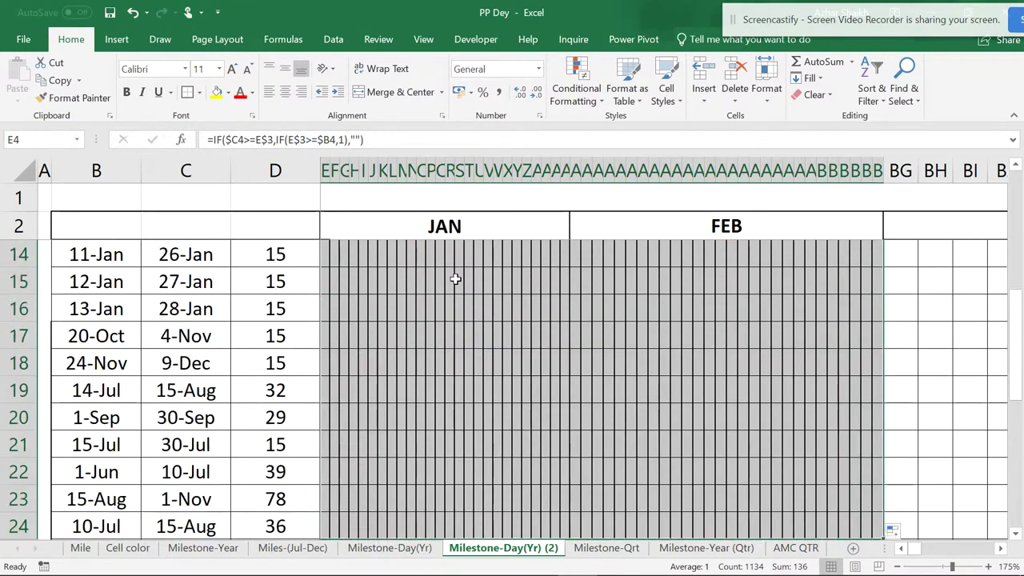
left_click(331, 312)
left_click(334, 305)
left_click(332, 304)
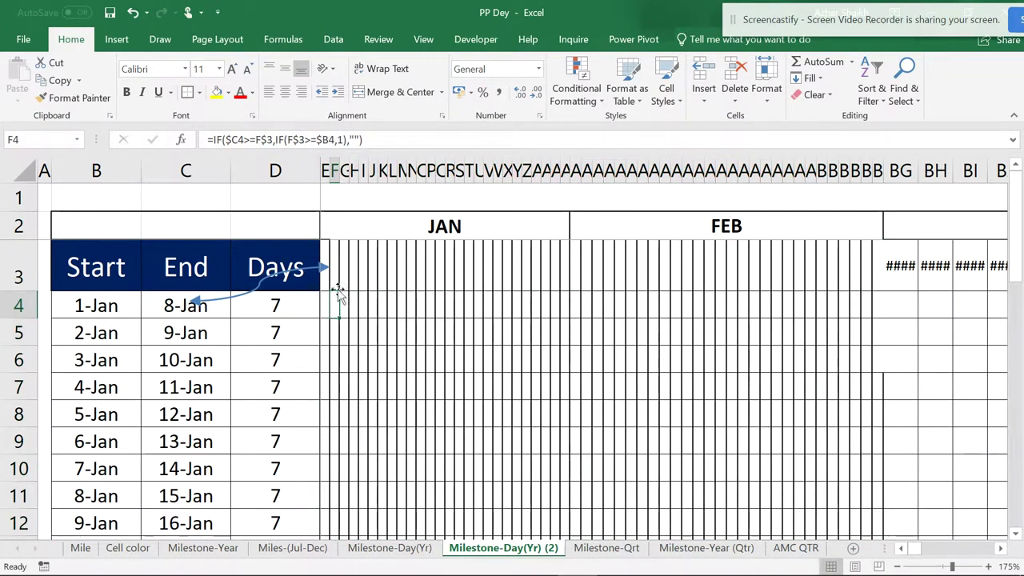
left_click_drag(326, 305, 875, 509)
scroll(521, 256, "up", 4)
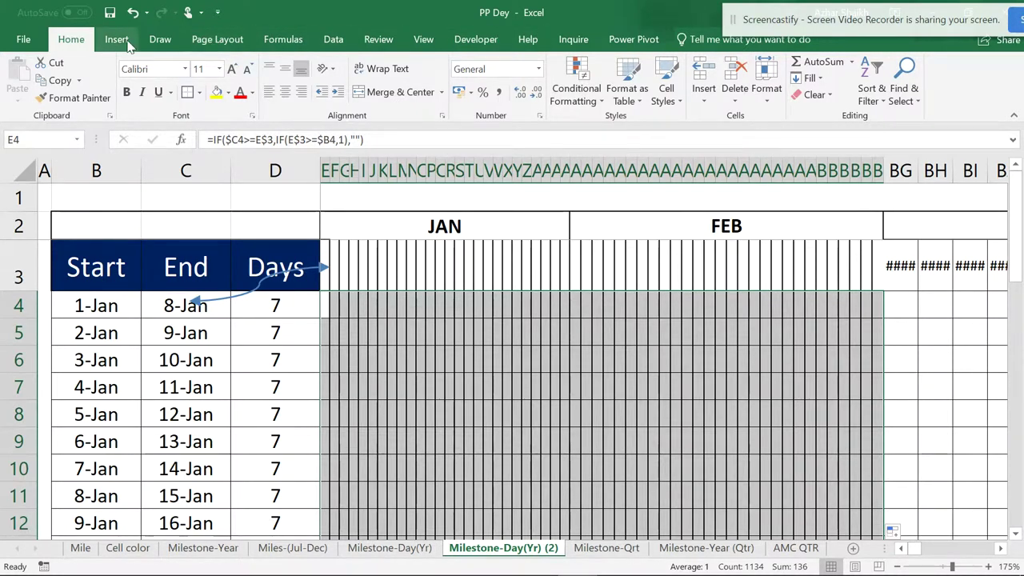
- Start a new conditional formatting rule for cells whose Cell Value equals 1
left_click(576, 84)
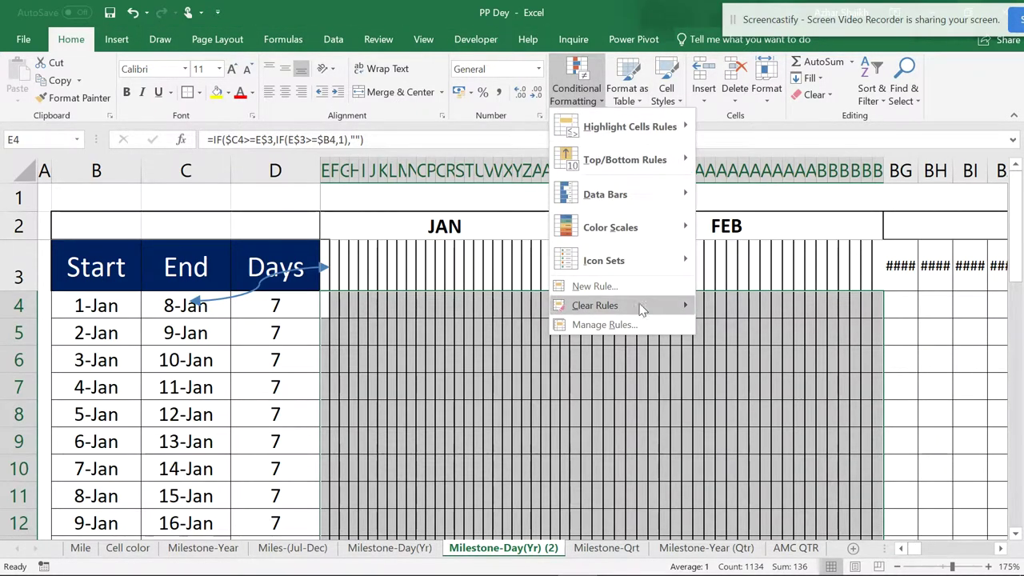
left_click(603, 288)
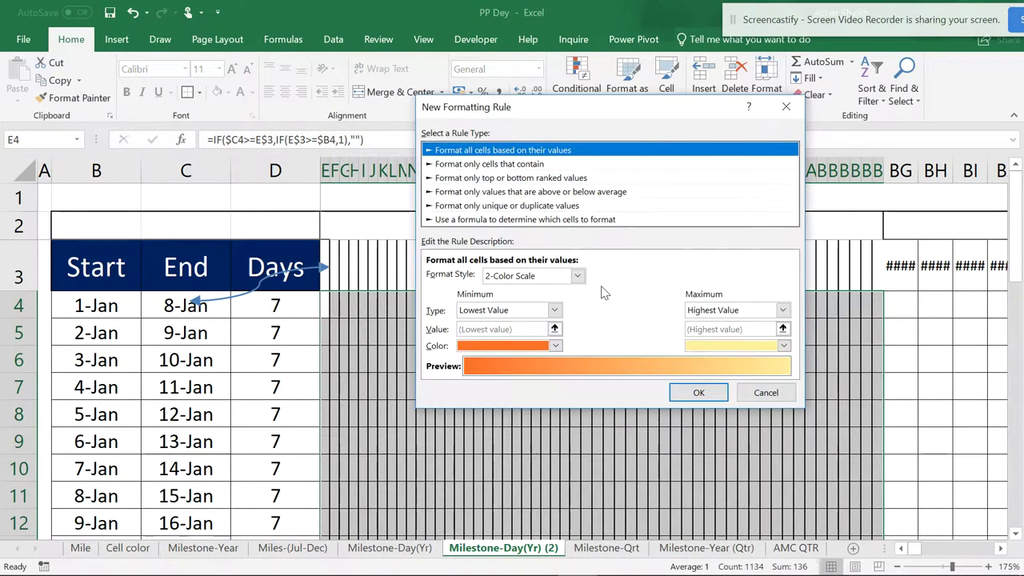
left_click(490, 164)
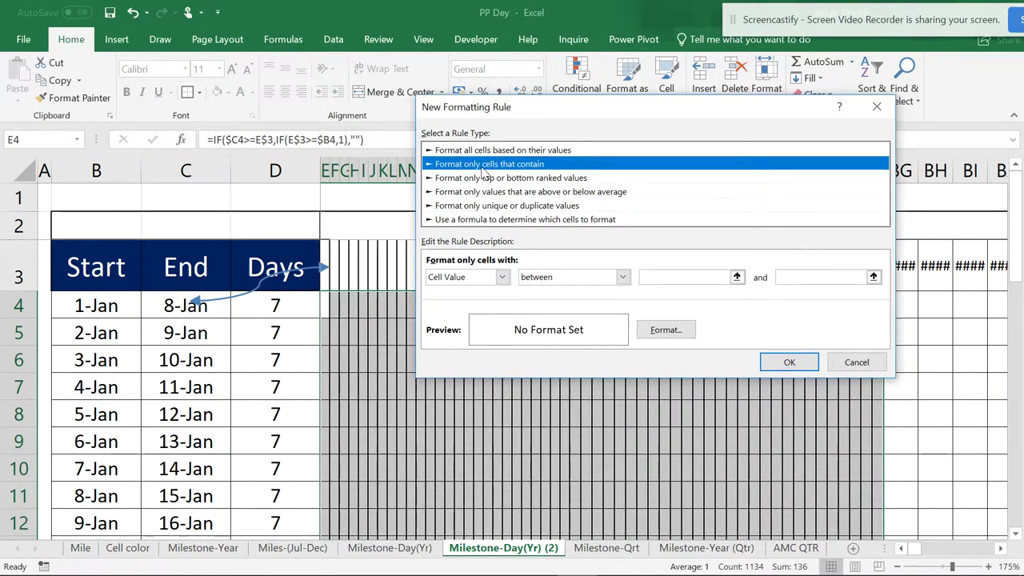
left_click(502, 277)
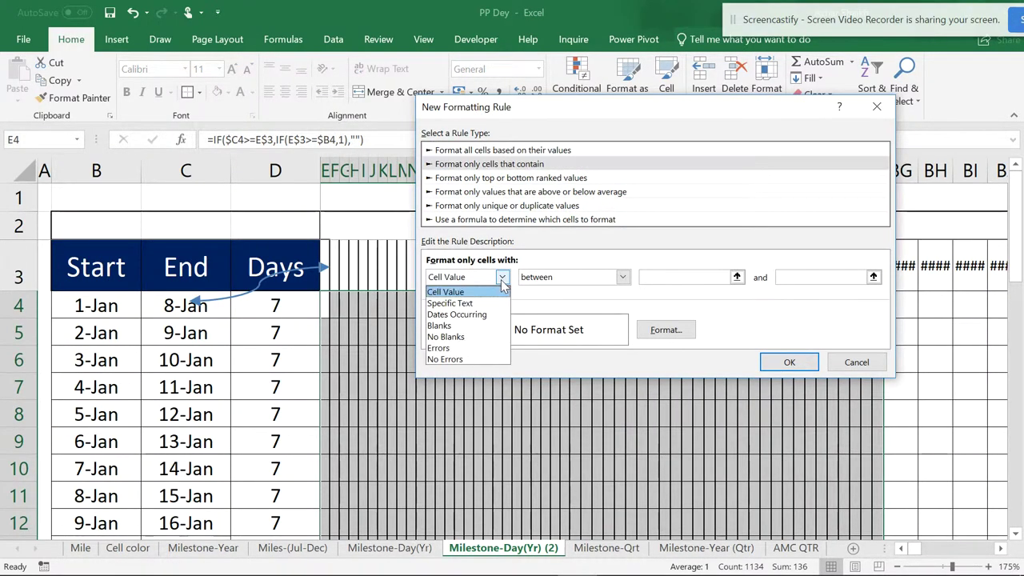
left_click(625, 280)
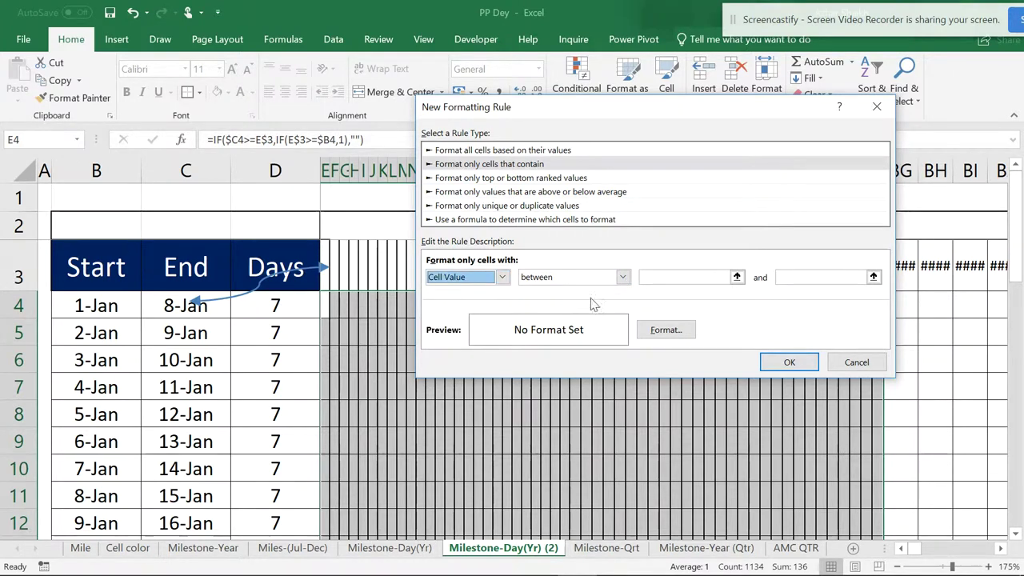
left_click(623, 278)
left_click(534, 315)
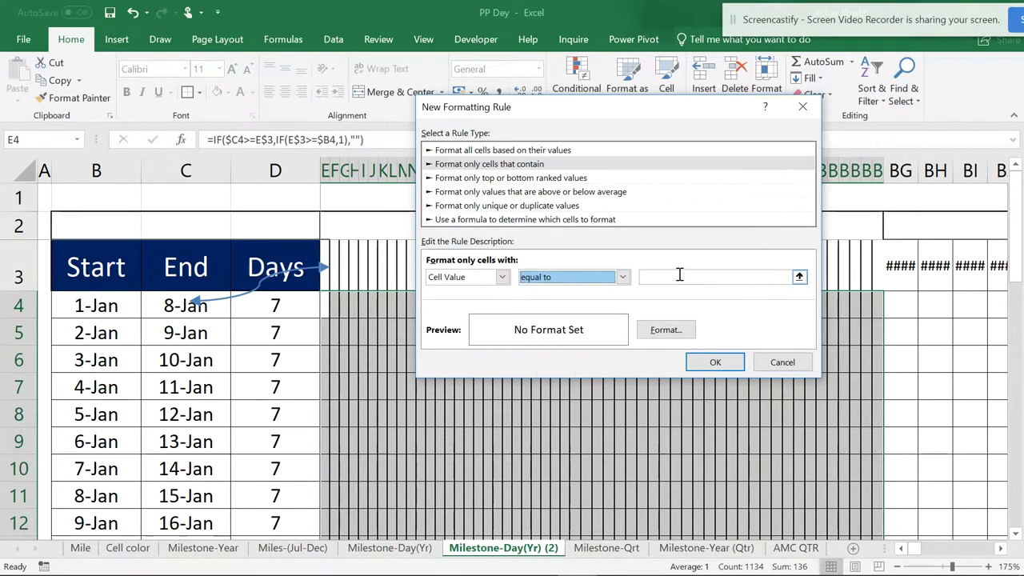
left_click(675, 276)
type("1")
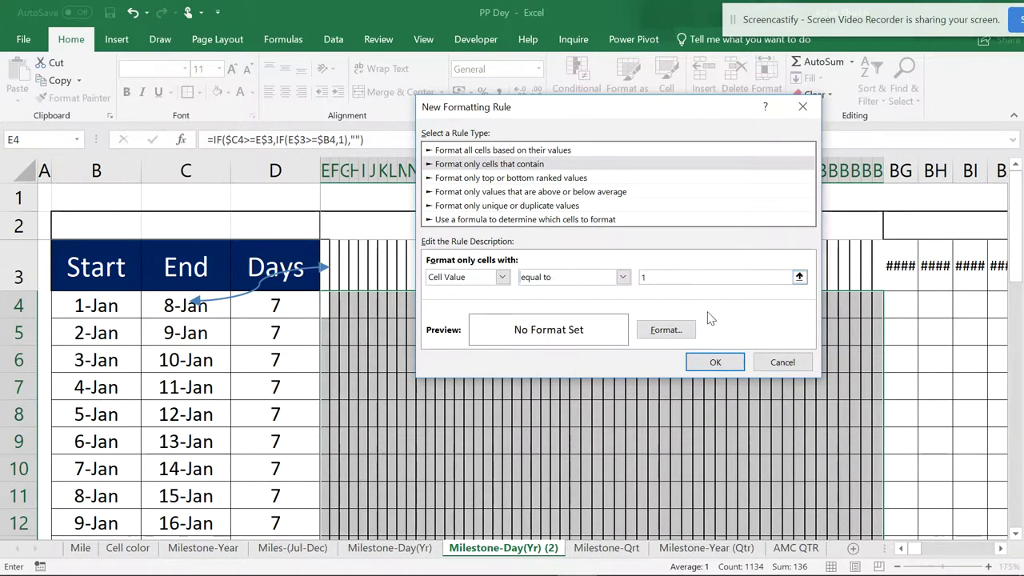
- Give the rule a lavender fill and apply it to the day grid
left_click(664, 329)
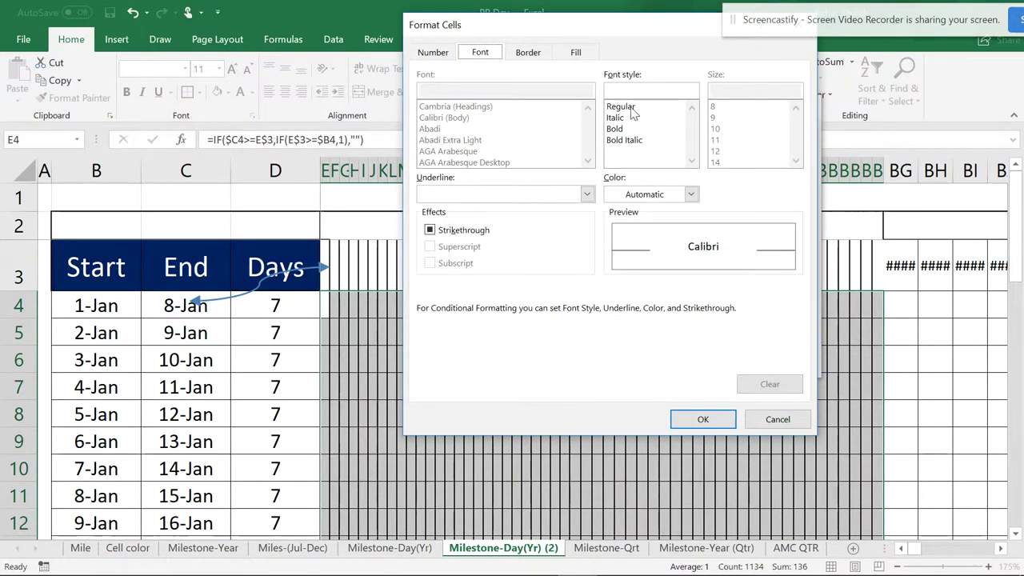
left_click(570, 52)
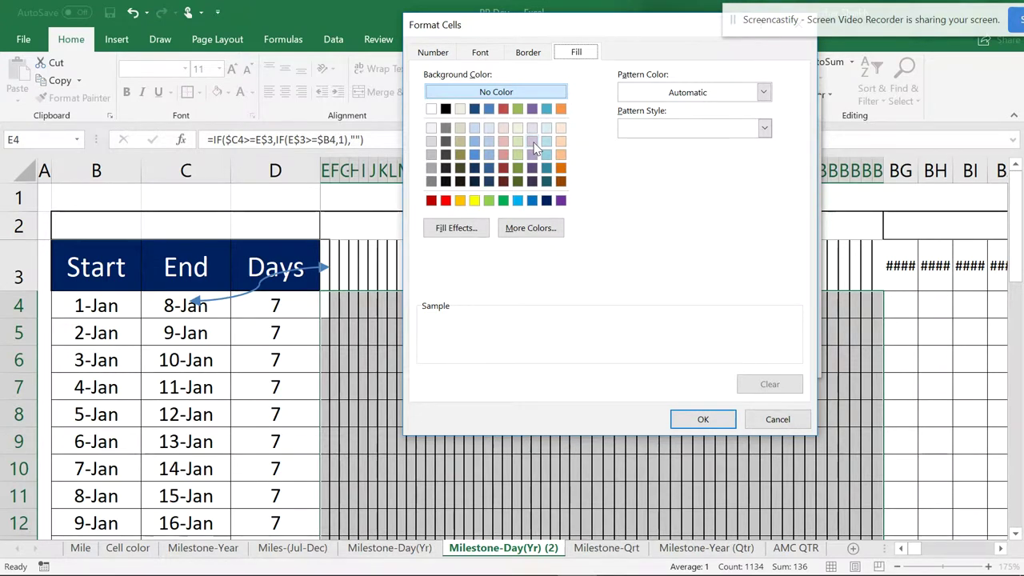
left_click(532, 143)
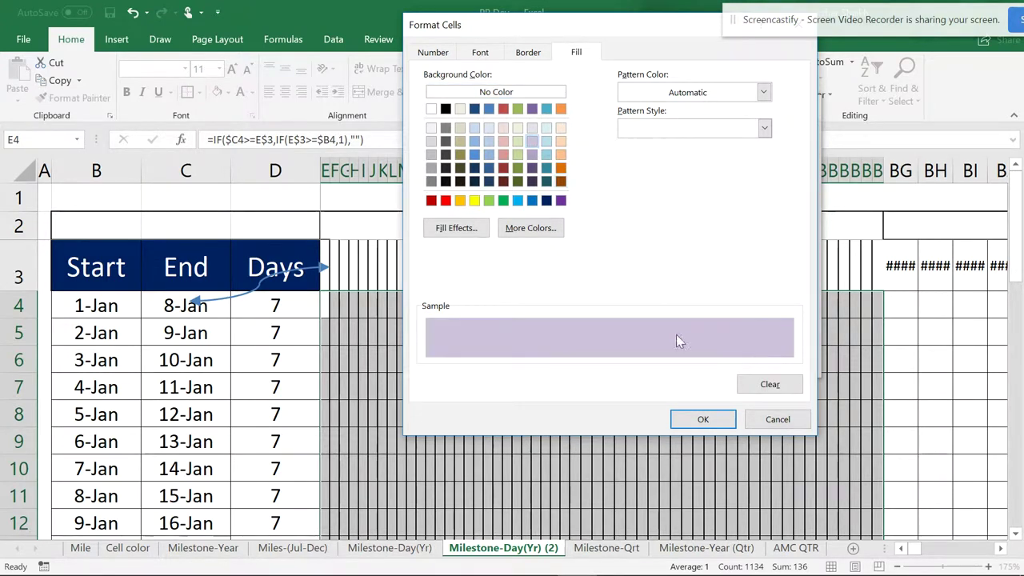
left_click(702, 418)
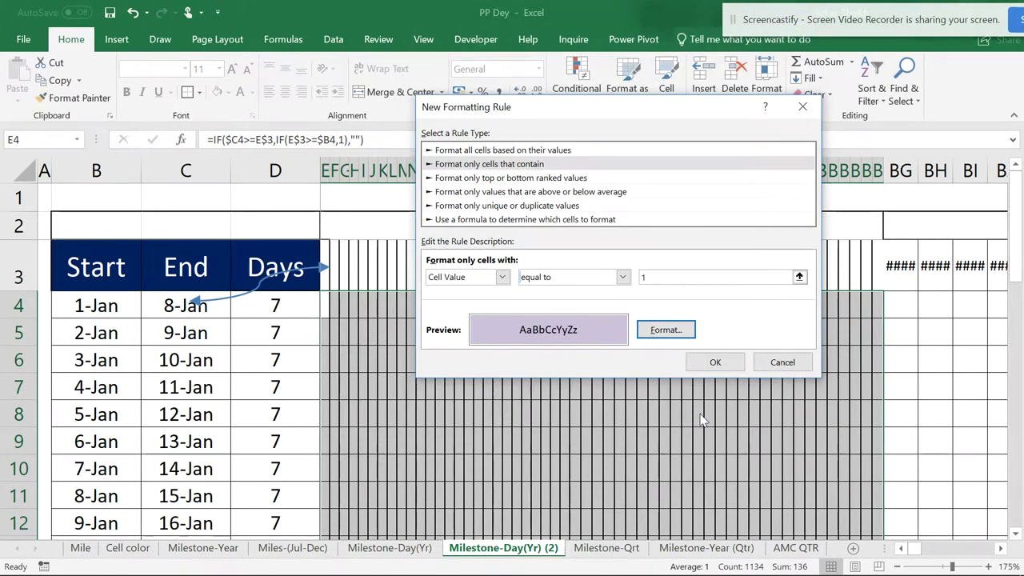
left_click(704, 360)
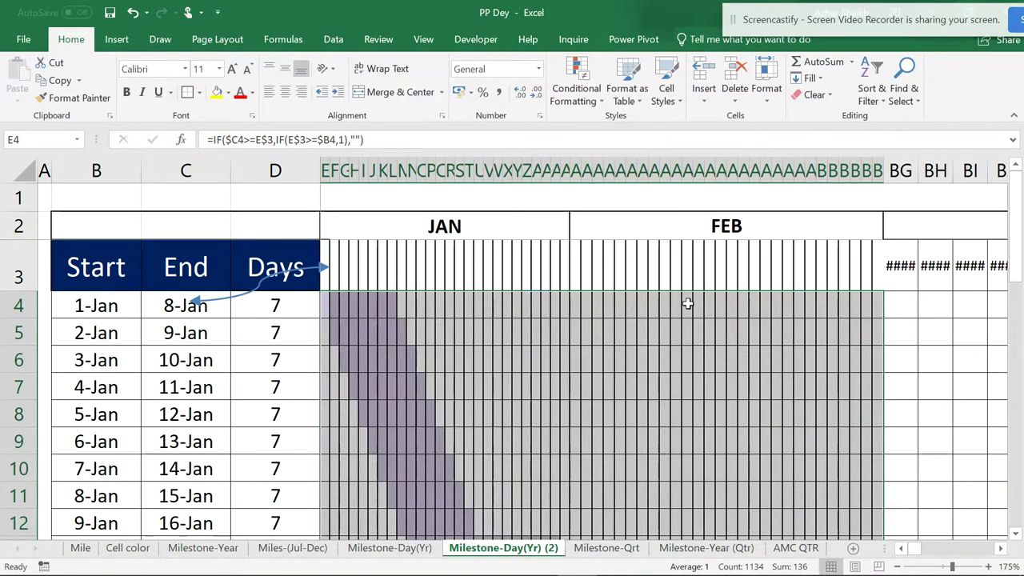
- Apply All Borders to the entire JAN–FEB day grid
scroll(688, 303, "down", 3)
scroll(687, 303, "up", 3)
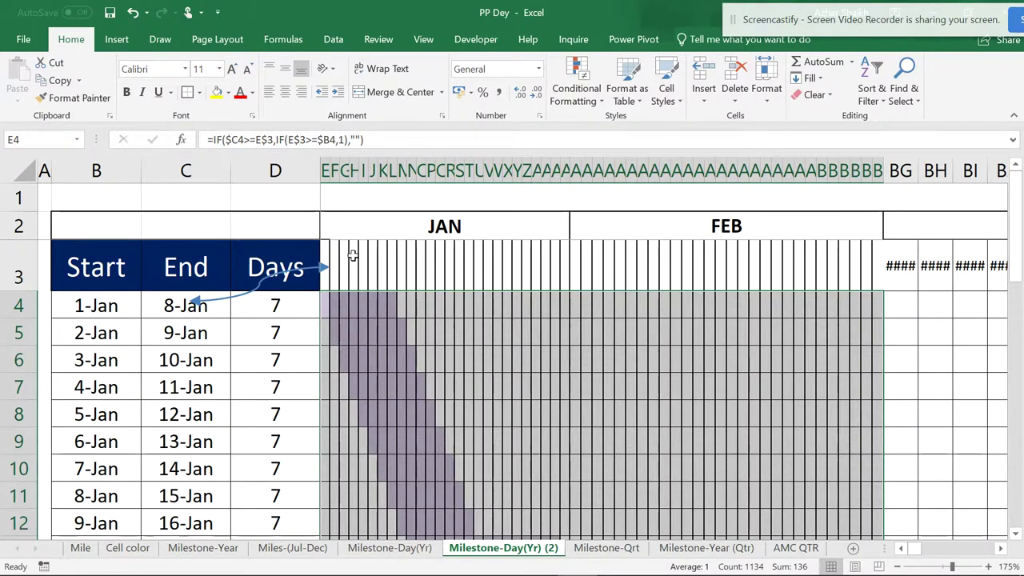
left_click_drag(331, 257, 871, 501)
scroll(510, 364, "up", 3)
scroll(510, 363, "up", 1)
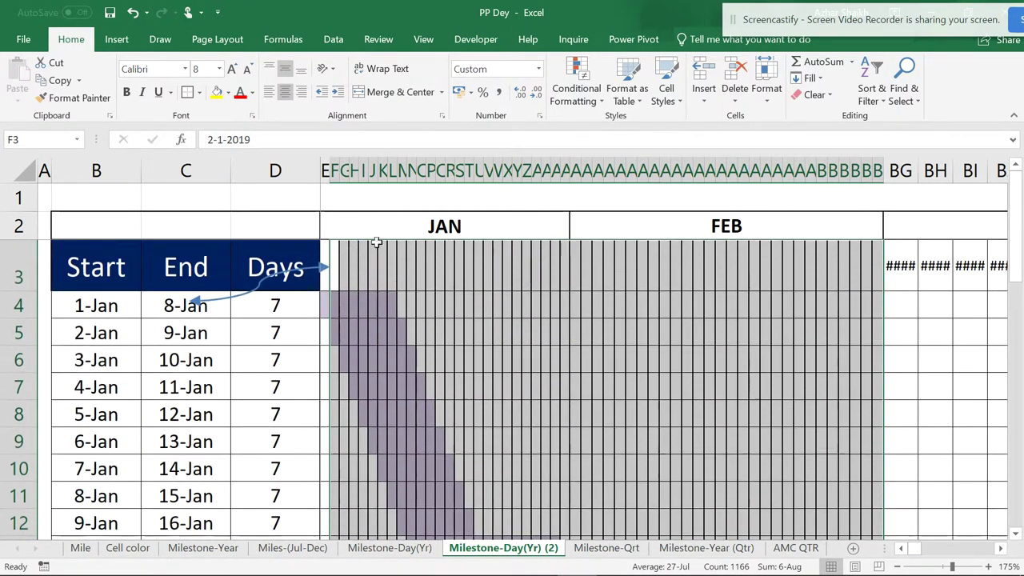
left_click(199, 92)
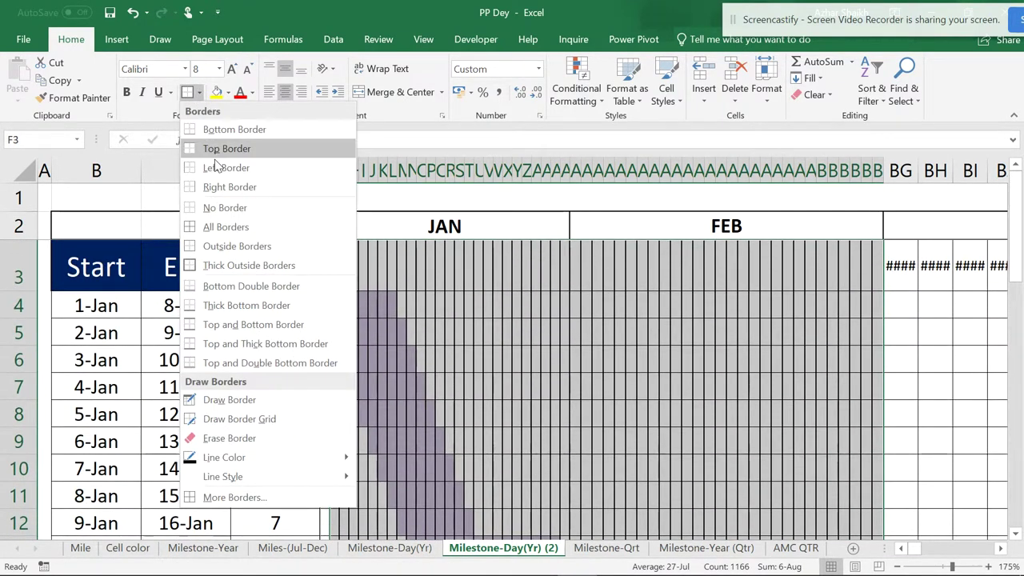
left_click(221, 227)
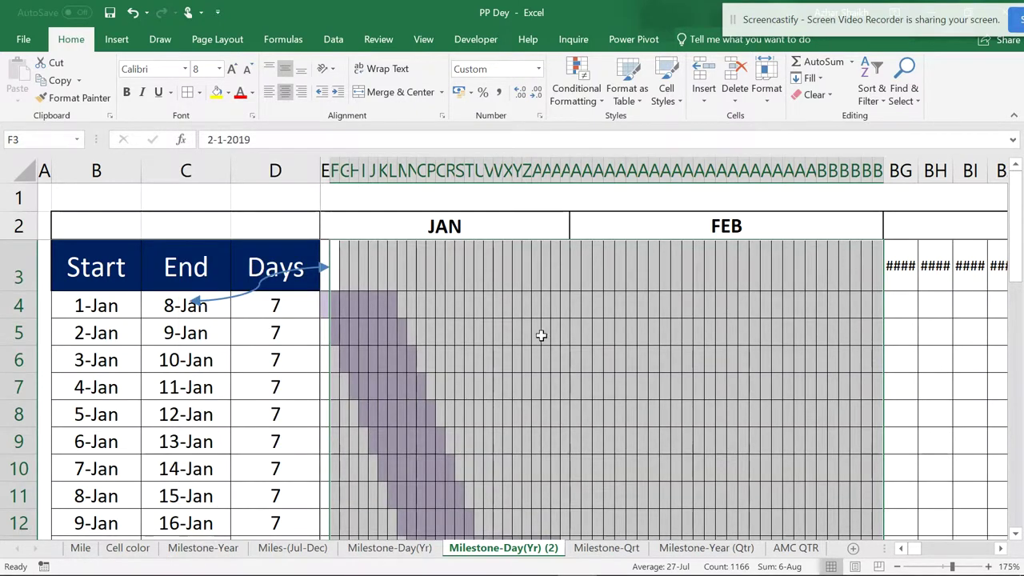
- Outline the January block of the timeline with Thick Outside Borders
scroll(483, 335, "down", 3)
scroll(483, 335, "up", 3)
left_click_drag(373, 223, 516, 333)
scroll(517, 332, "up", 7)
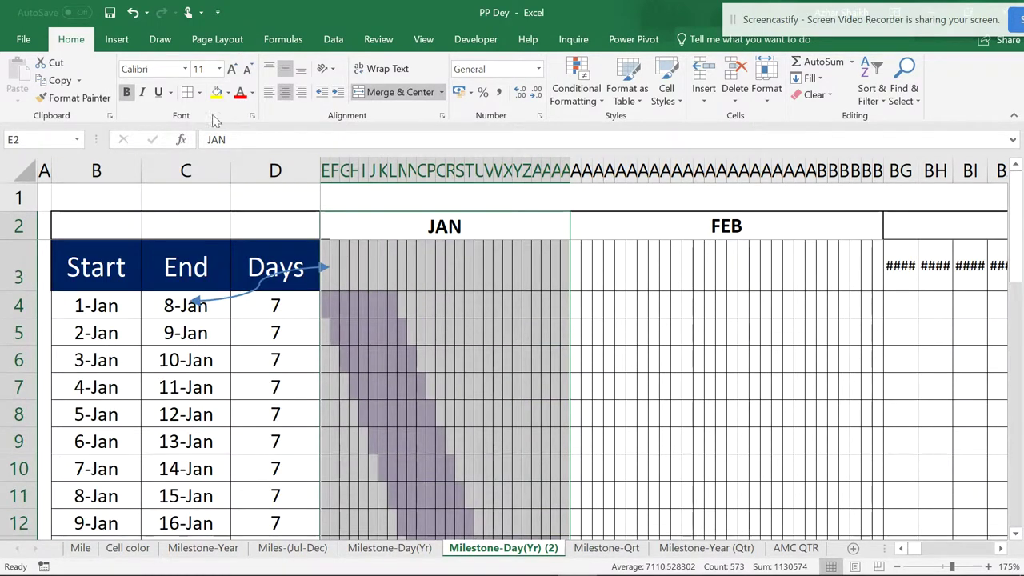
left_click(196, 93)
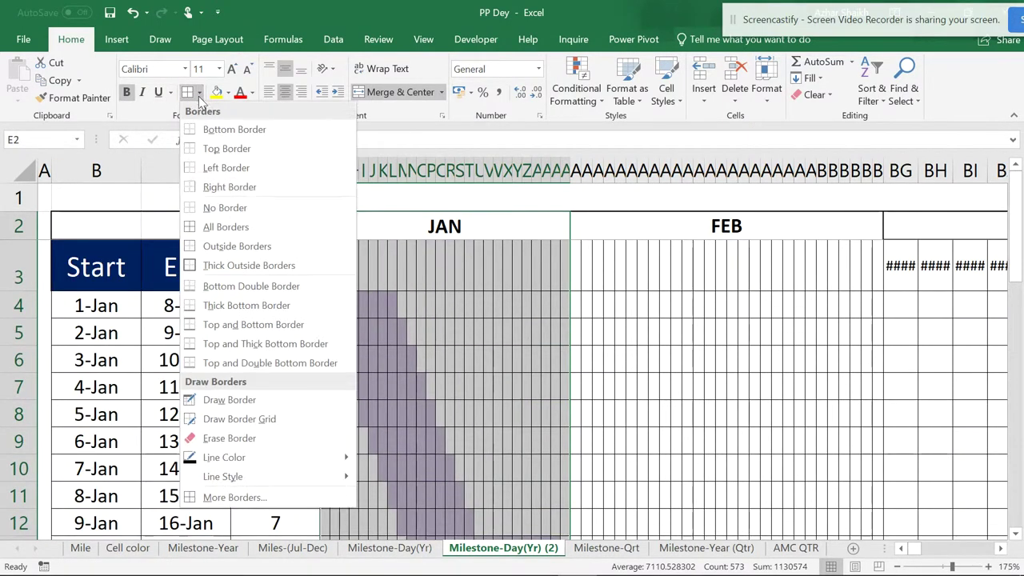
left_click(248, 264)
left_click(548, 307)
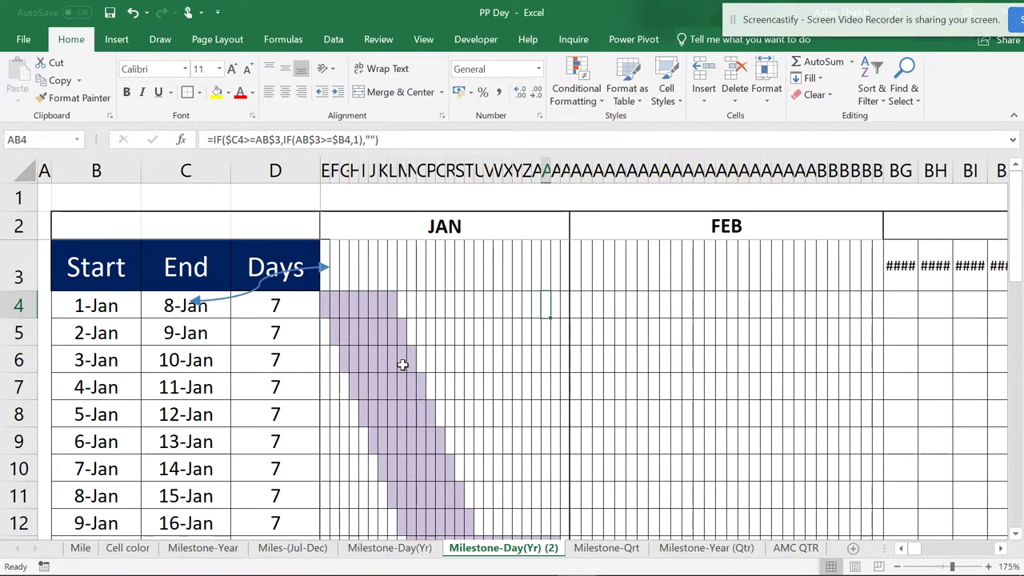
- Change C4's End formula to =B4+15 and fill it down to C12
scroll(507, 307, "down", 1)
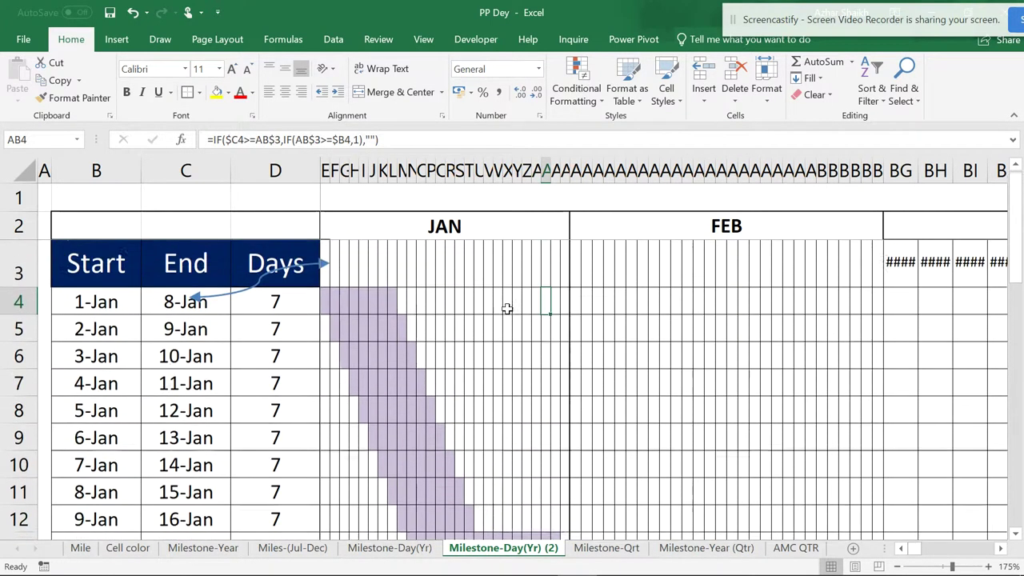
left_click(326, 302)
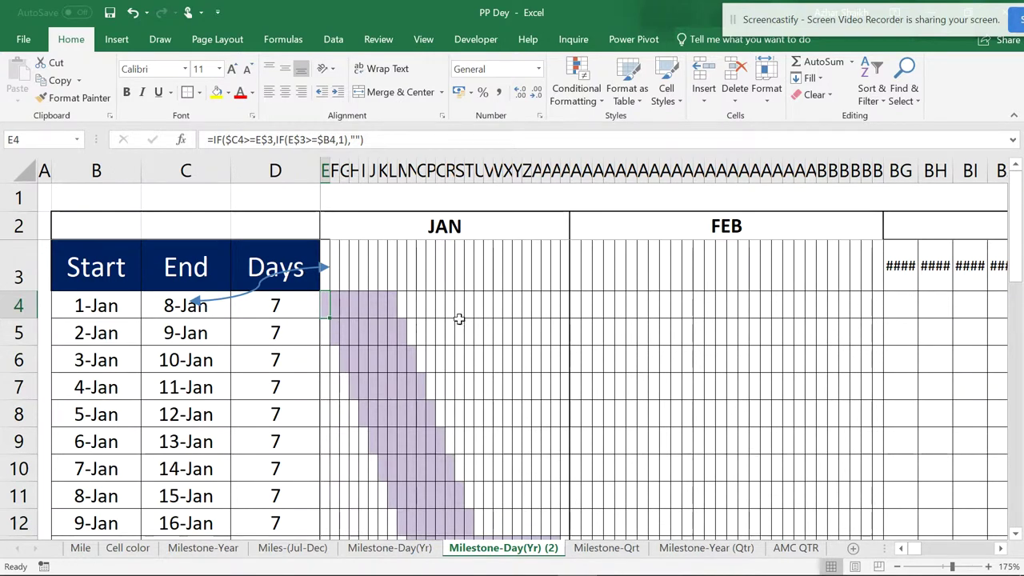
left_click(173, 302)
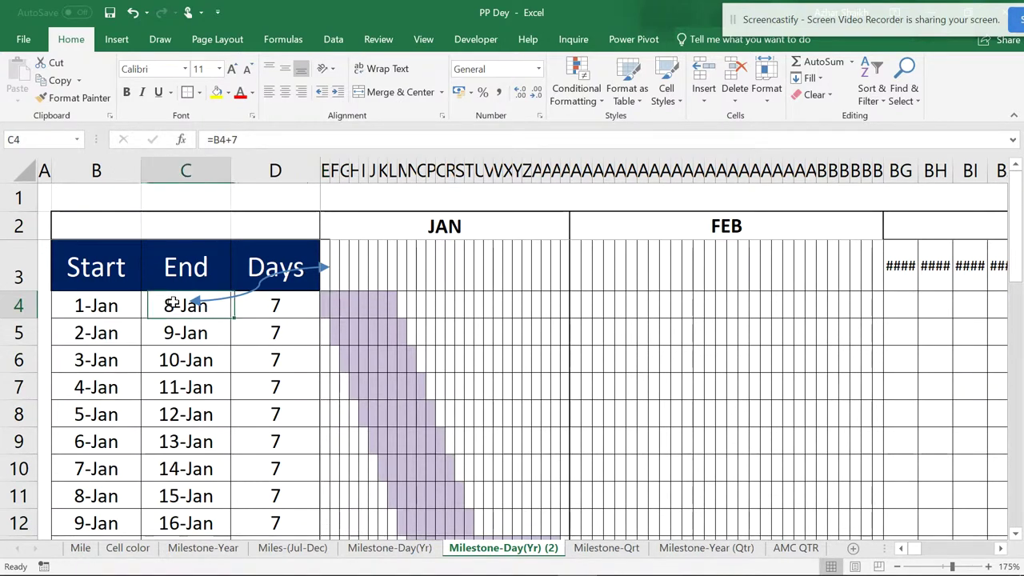
double_click(172, 302)
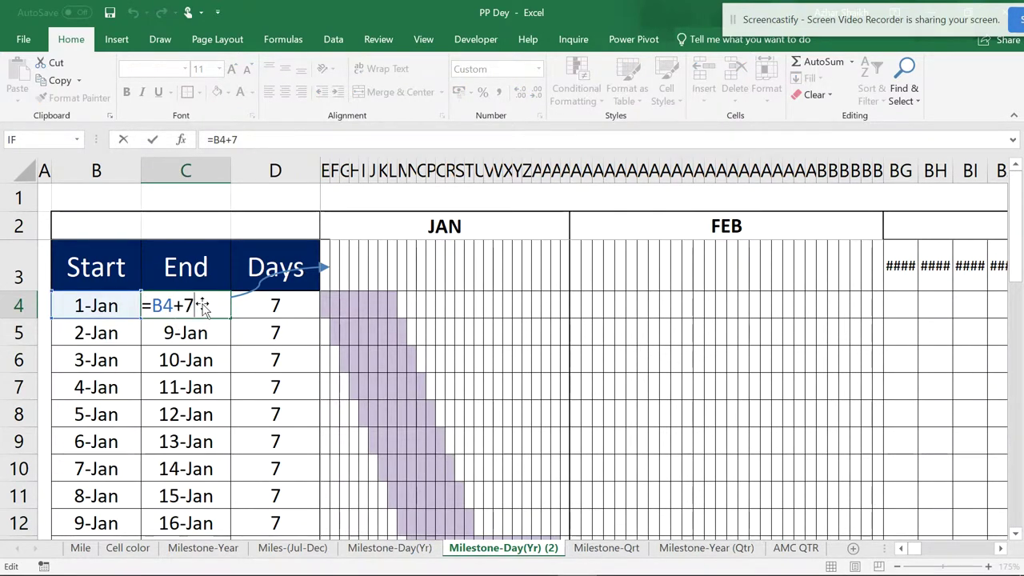
key("BackSpace")
type("15")
key("Return")
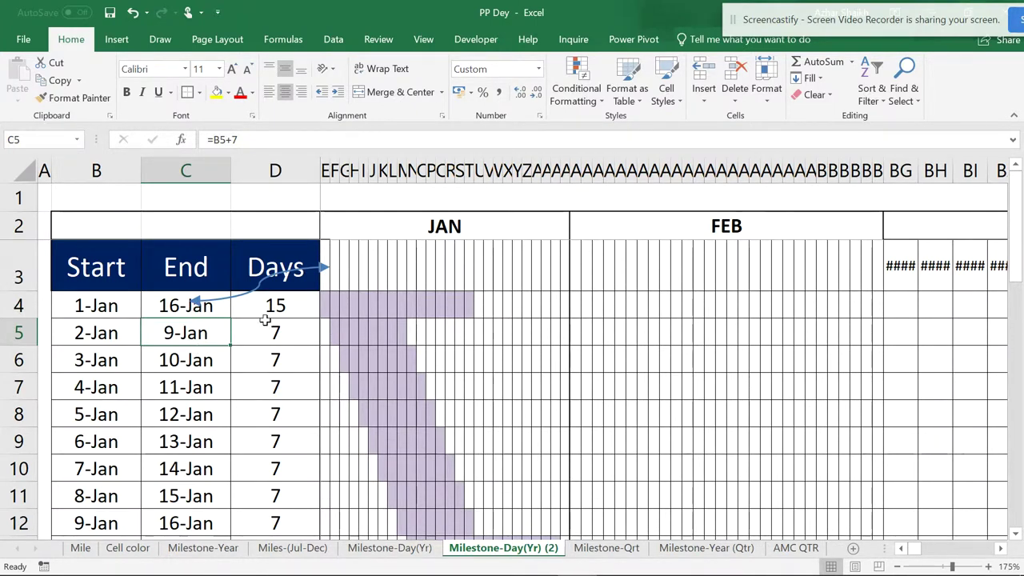
left_click(228, 318)
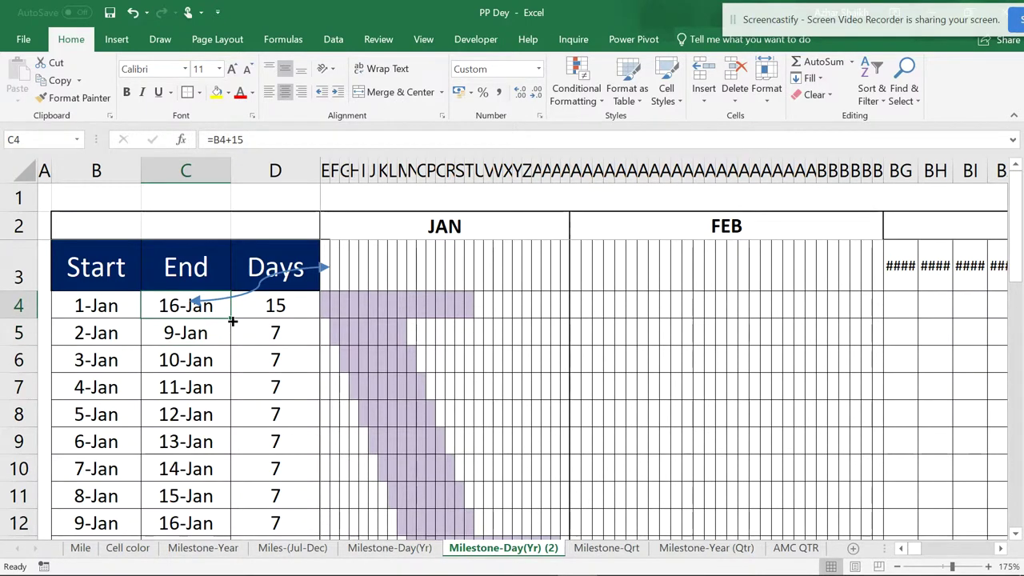
left_click_drag(232, 322, 207, 525)
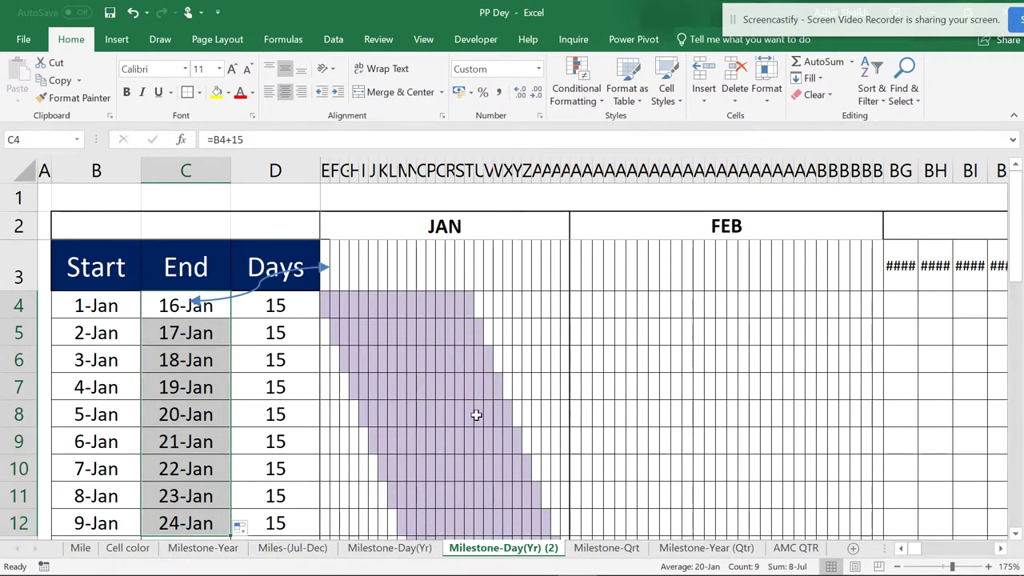
- Enter 20-2 in C4 so the first task ends on 20-Feb
double_click(177, 303)
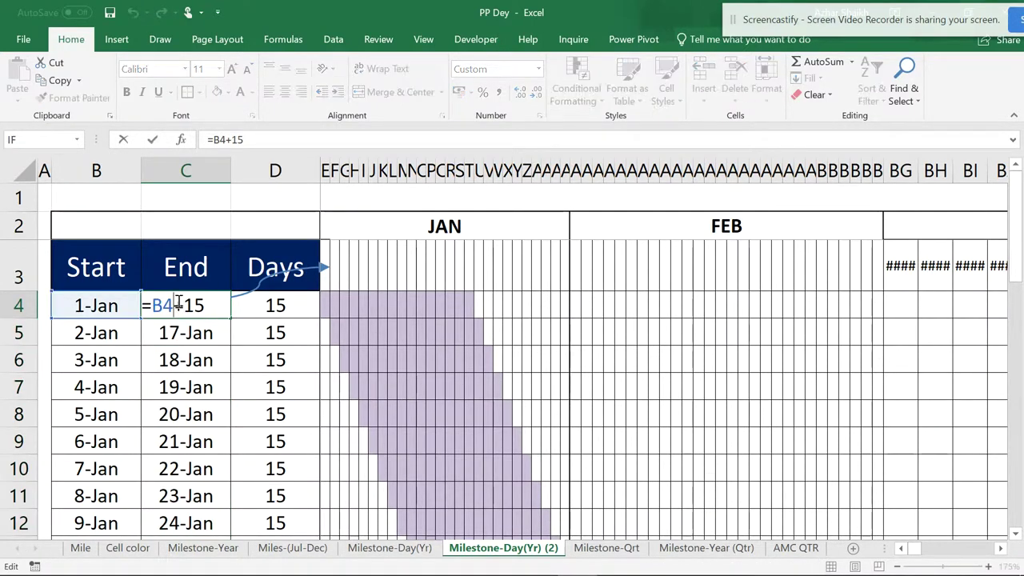
key("Escape")
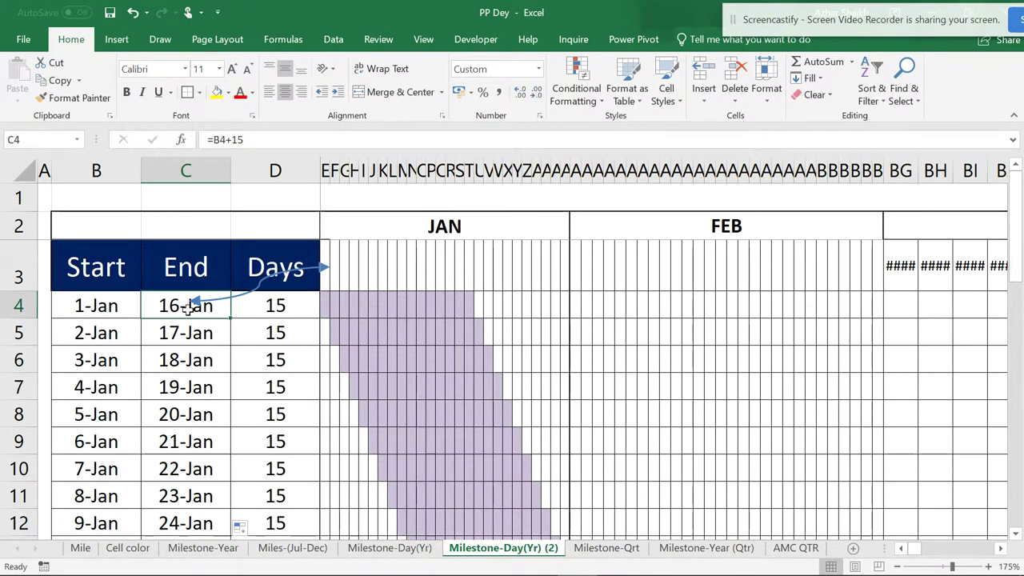
type("20-")
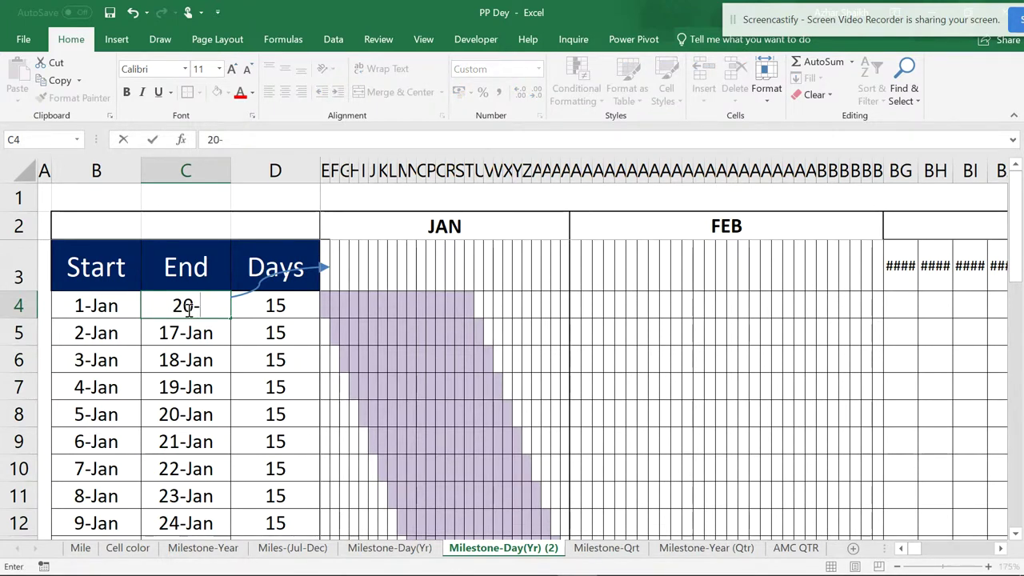
type("2")
key("Tab")
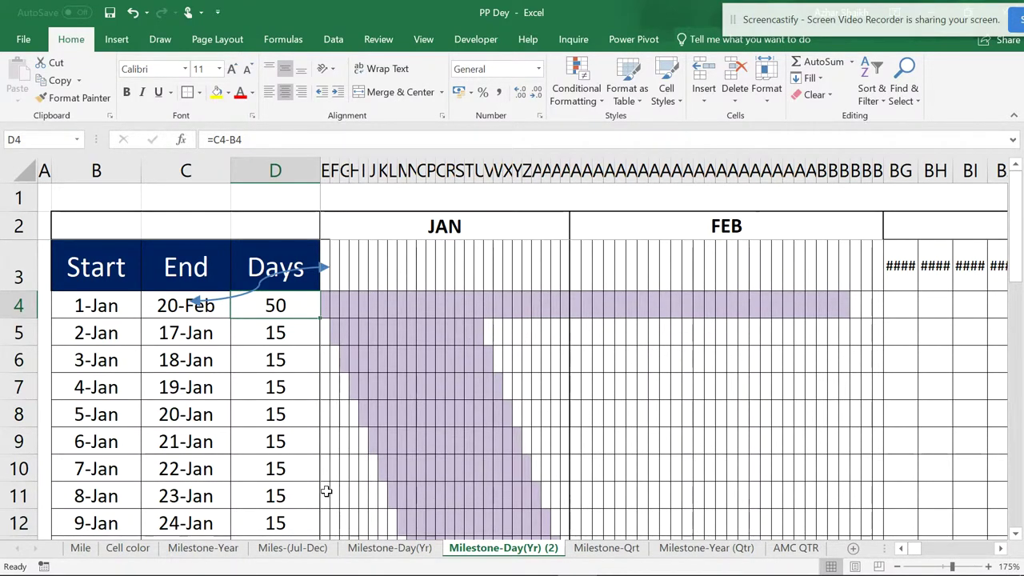
- Browse the Mile, Cell color, Milestone-Year and Miles-(Jul-Dec) sheets
left_click(80, 548)
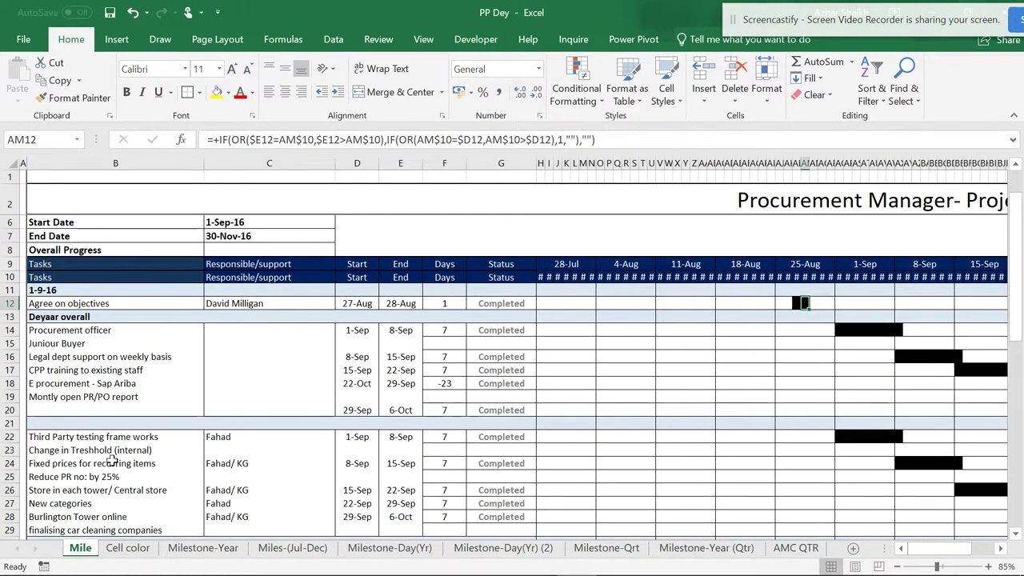
left_click(132, 552)
left_click(190, 553)
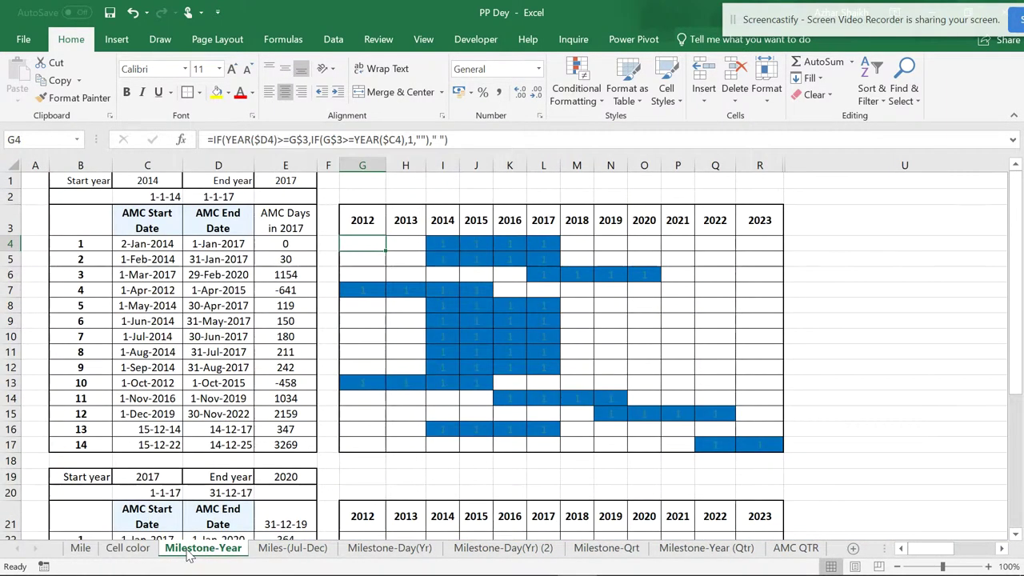
left_click(82, 552)
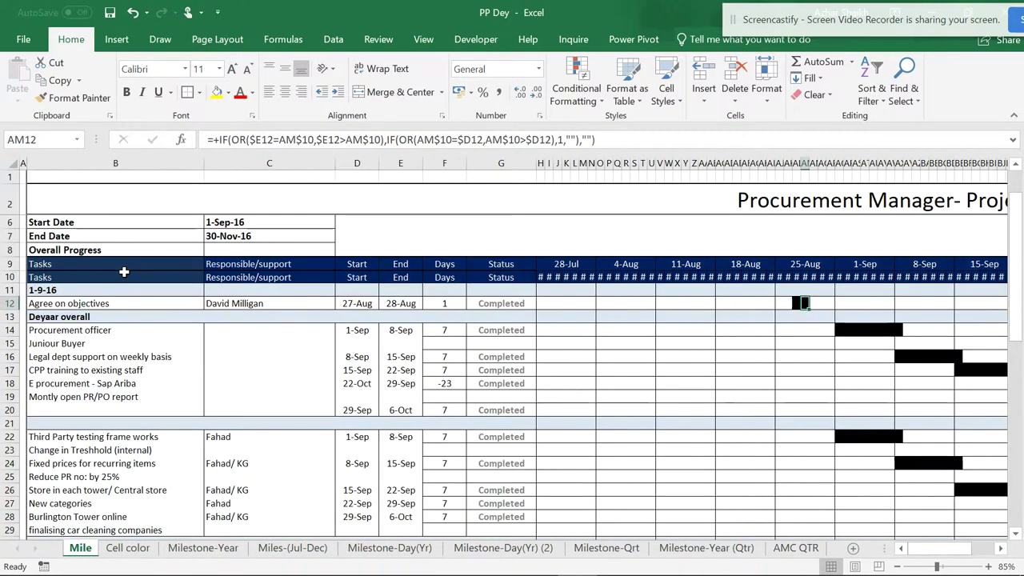
left_click(148, 556)
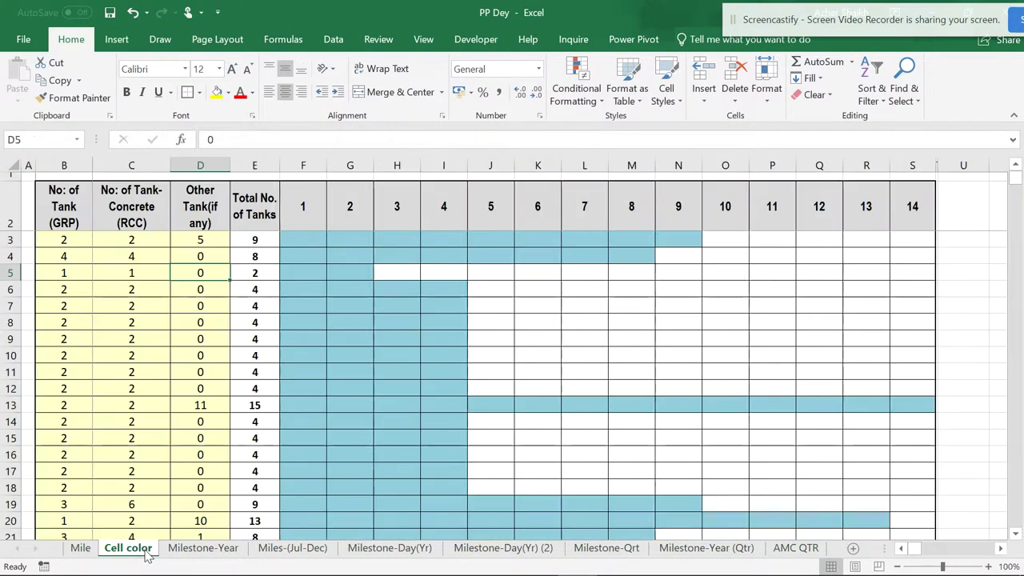
left_click(230, 552)
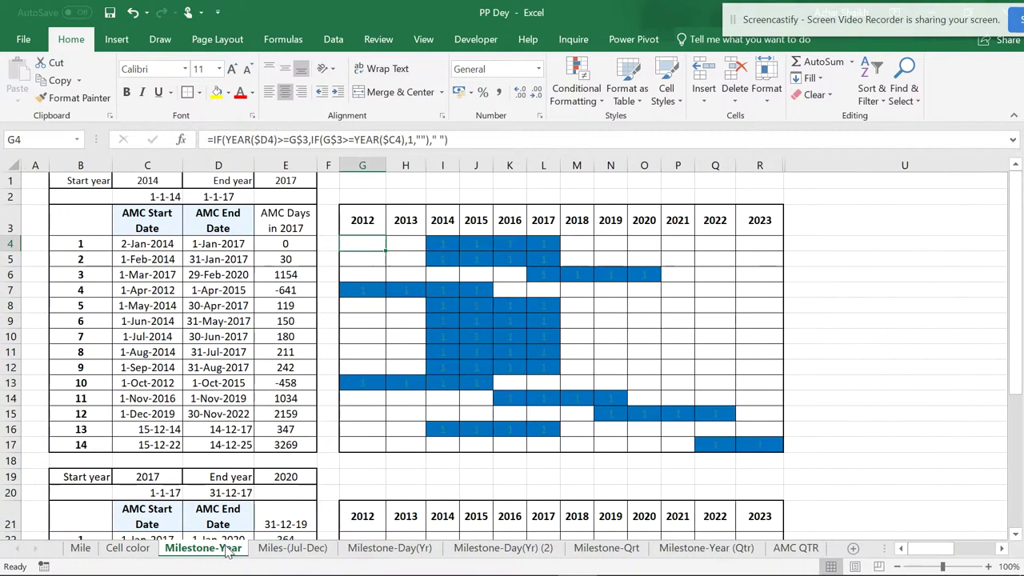
left_click(324, 550)
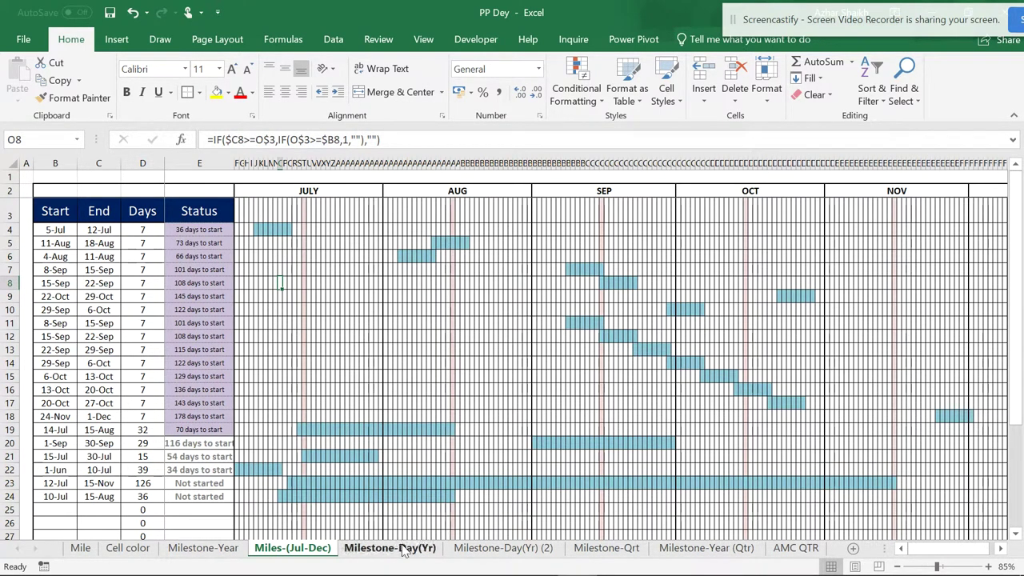
- View the Milestone-Day(Yr) (2), Milestone-Qrt and Milestone-Year (Qtr) sheets, ending on Milestone-Day(Yr)
left_click(493, 549)
scroll(488, 347, "down", 2)
scroll(489, 347, "up", 2)
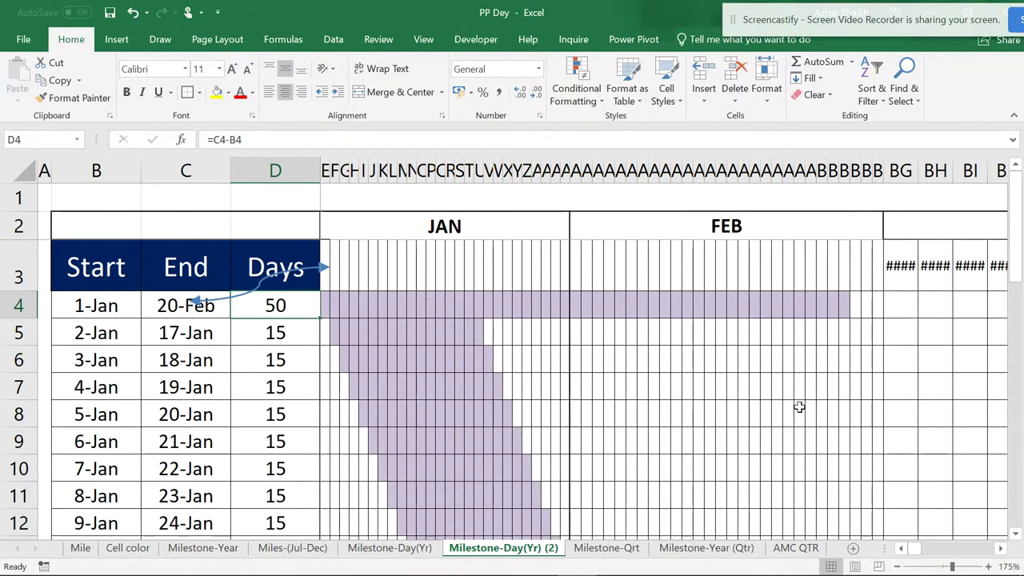
left_click(622, 549)
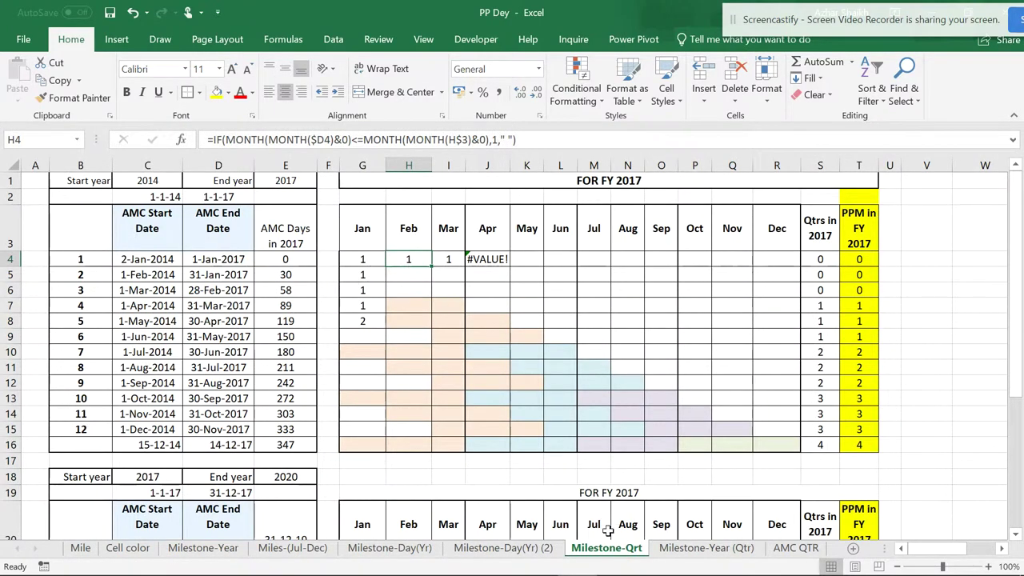
left_click(684, 550)
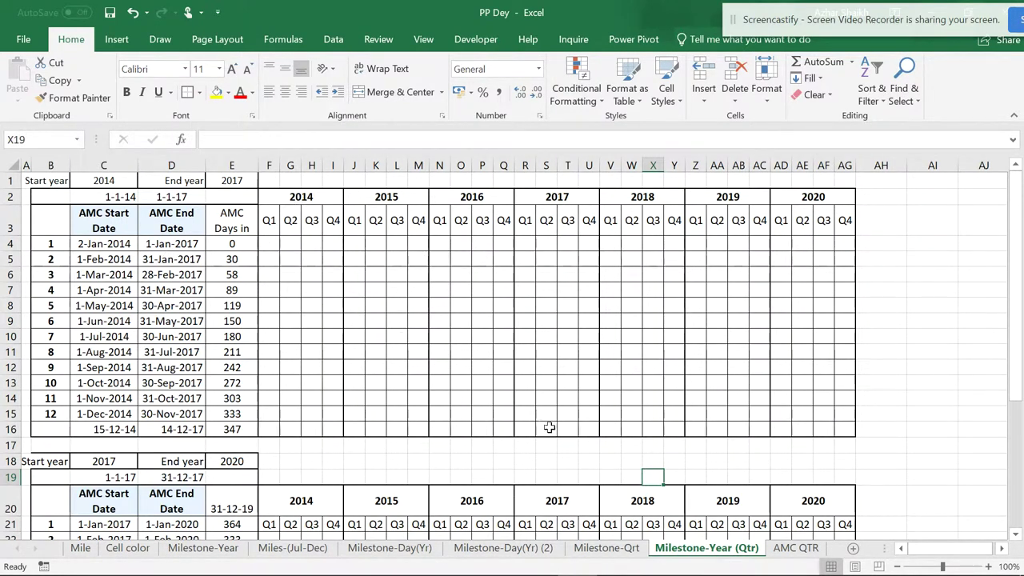
left_click(413, 550)
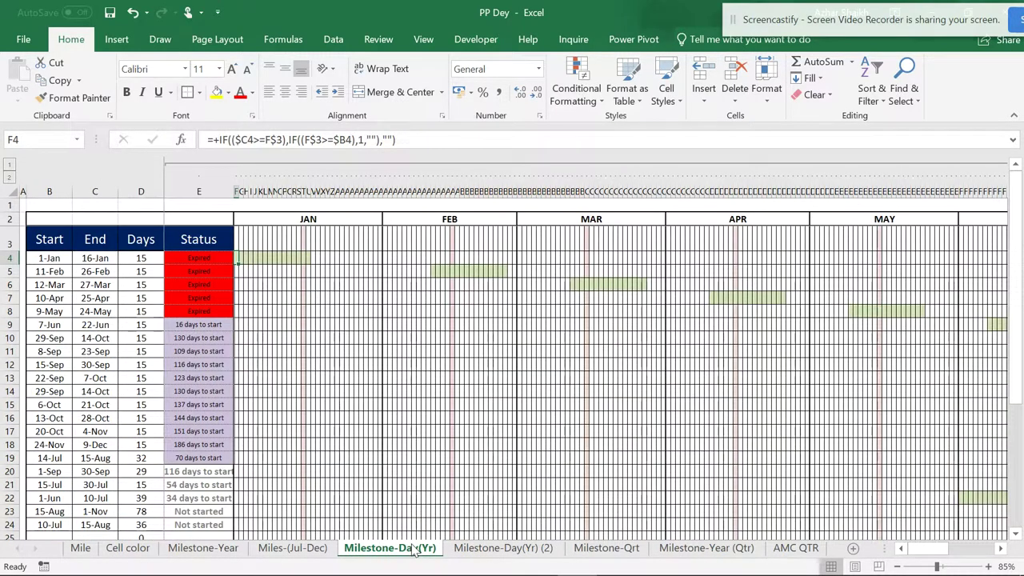
- Go back to Milestone-Day(Yr) (2), showing the 50-day lavender bar from 1-Jan to 20-Feb
left_click(483, 552)
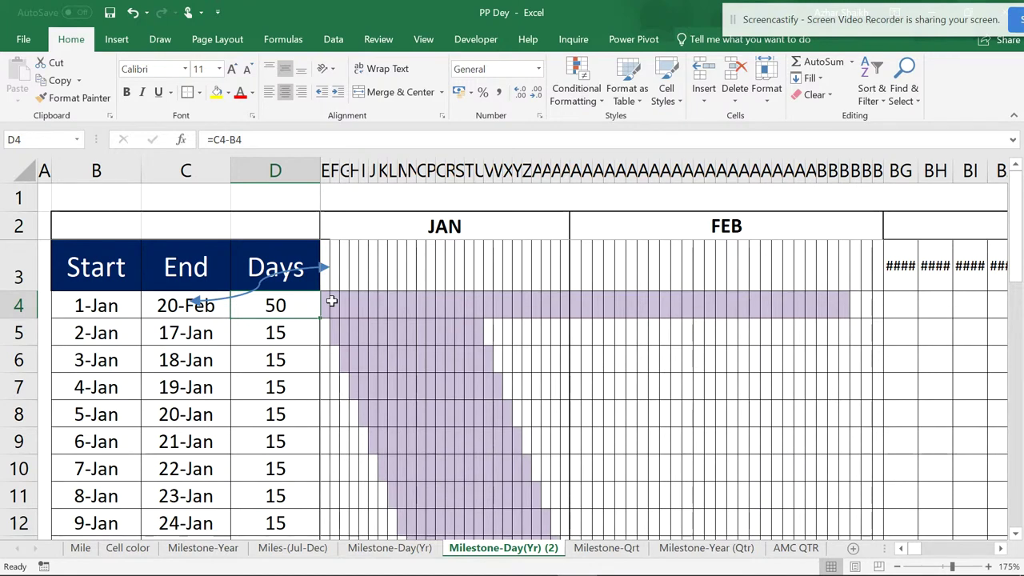
left_click(879, 20)
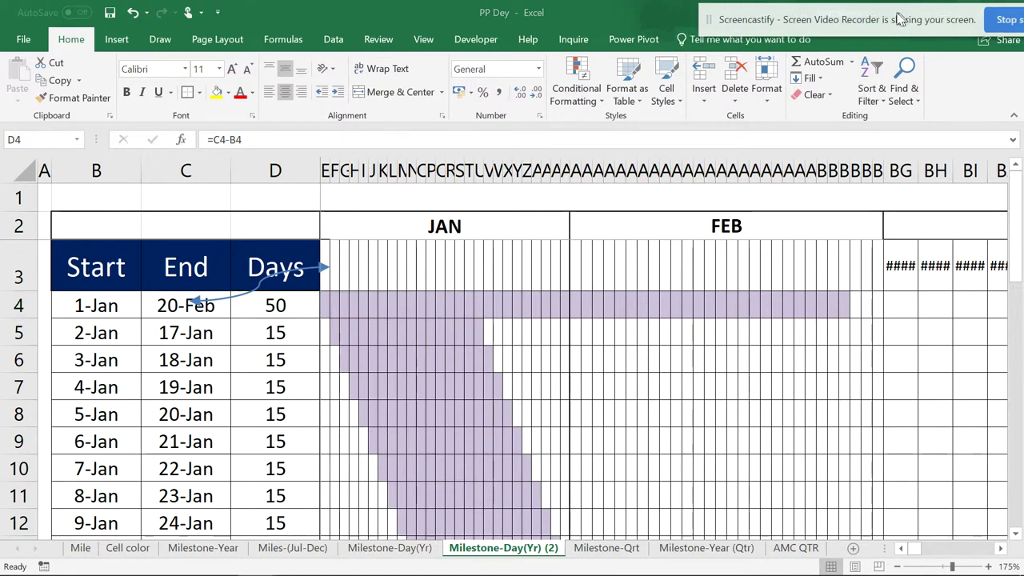